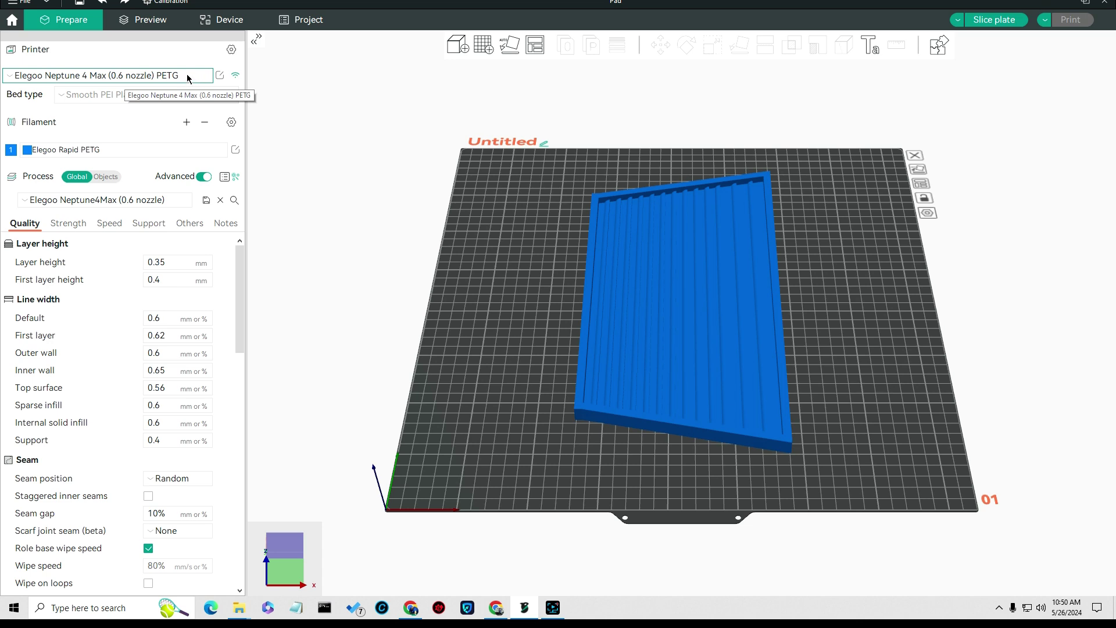
- Select the Elegoo Neptune 4 Max (0.6 nozzle) PETG printer preset and open its settings
{"action": "left_click", "coordinate": [187, 78]}
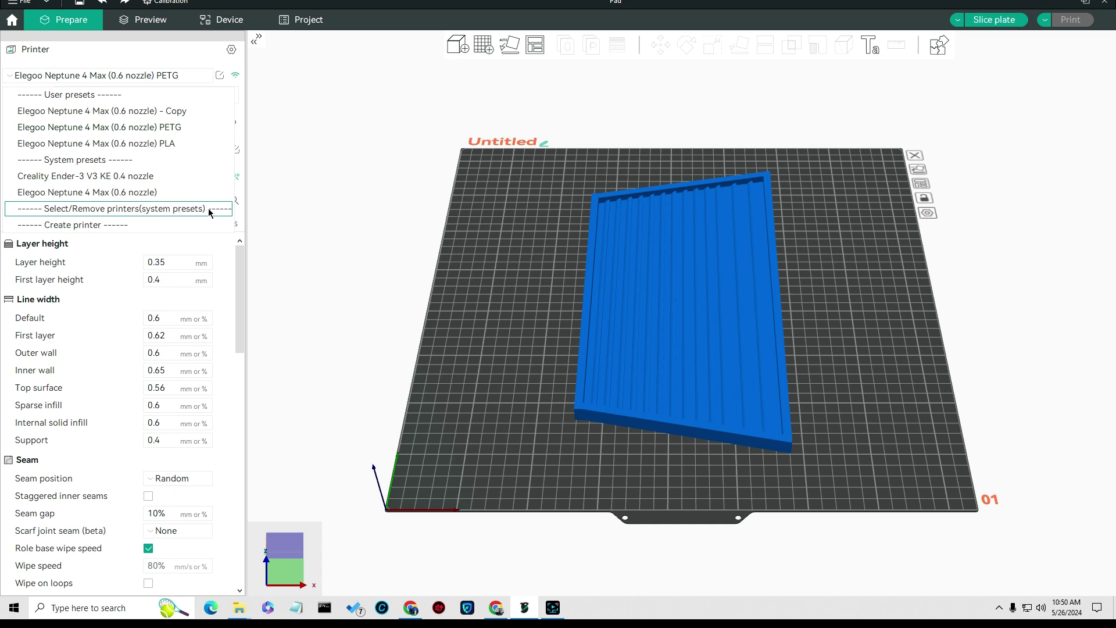
{"action": "left_click", "coordinate": [126, 129]}
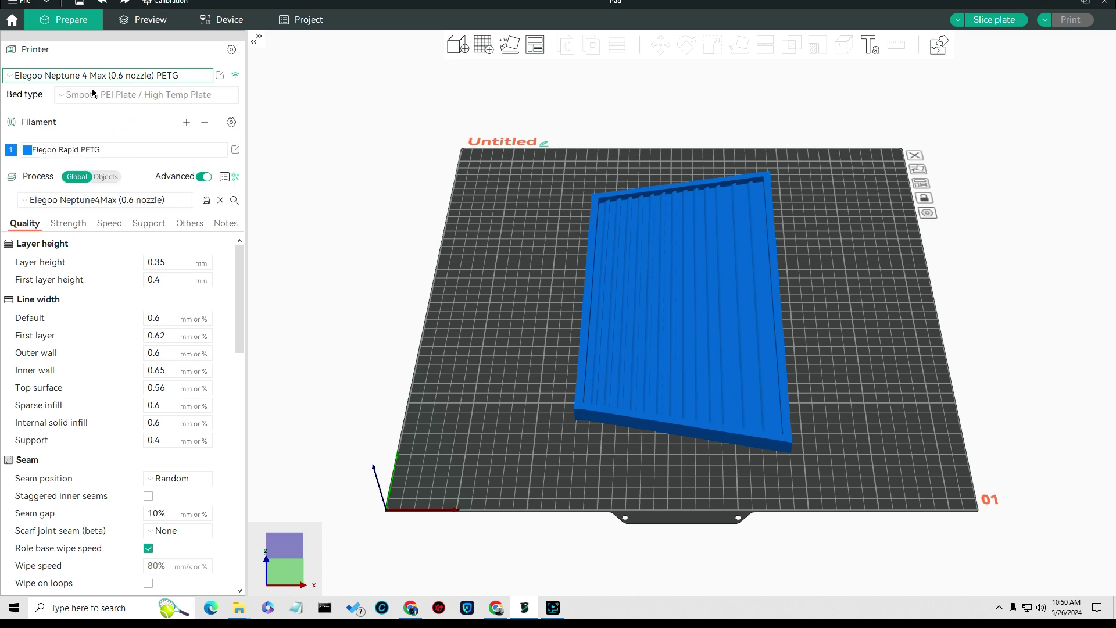
{"action": "left_click", "coordinate": [220, 76]}
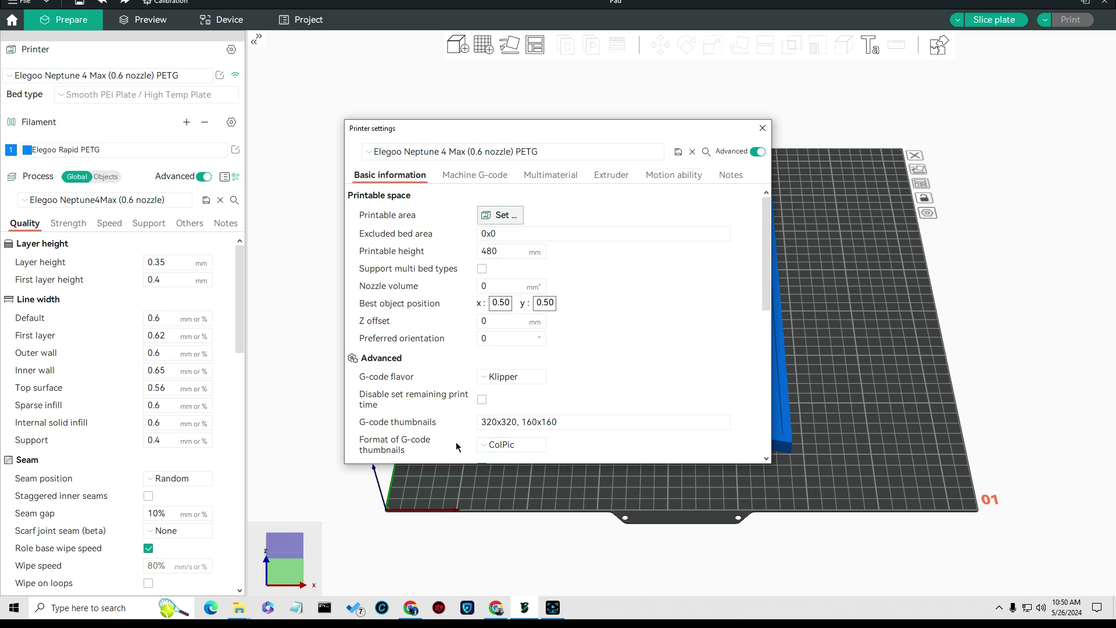
{"action": "scroll", "coordinate": [447, 441], "scroll_direction": "down", "scroll_amount": 2}
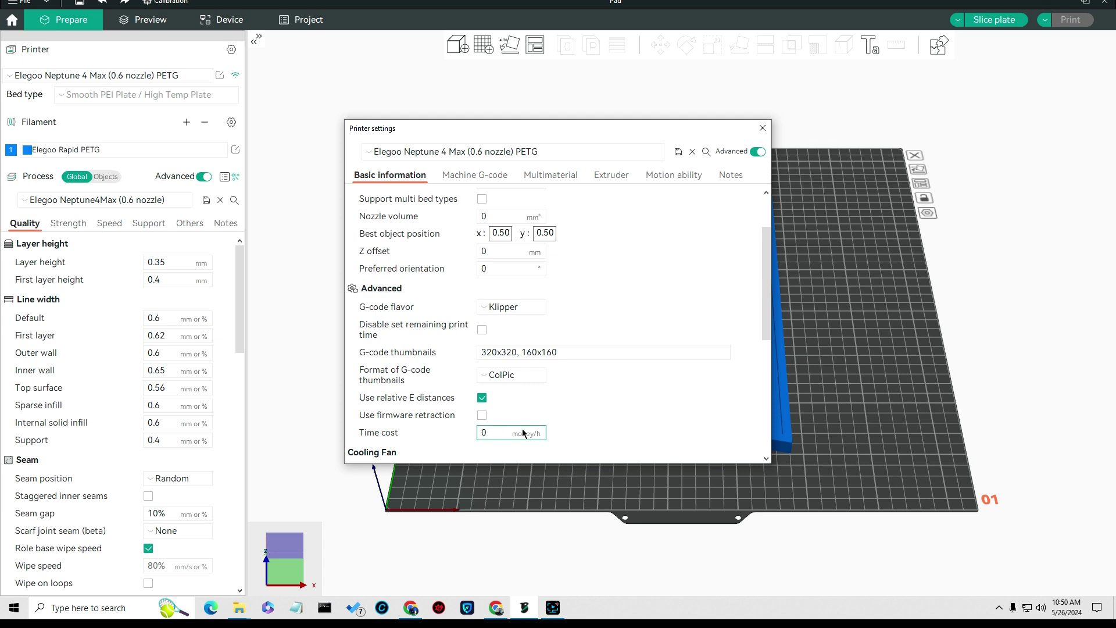
{"action": "scroll", "coordinate": [564, 413], "scroll_direction": "down", "scroll_amount": 7}
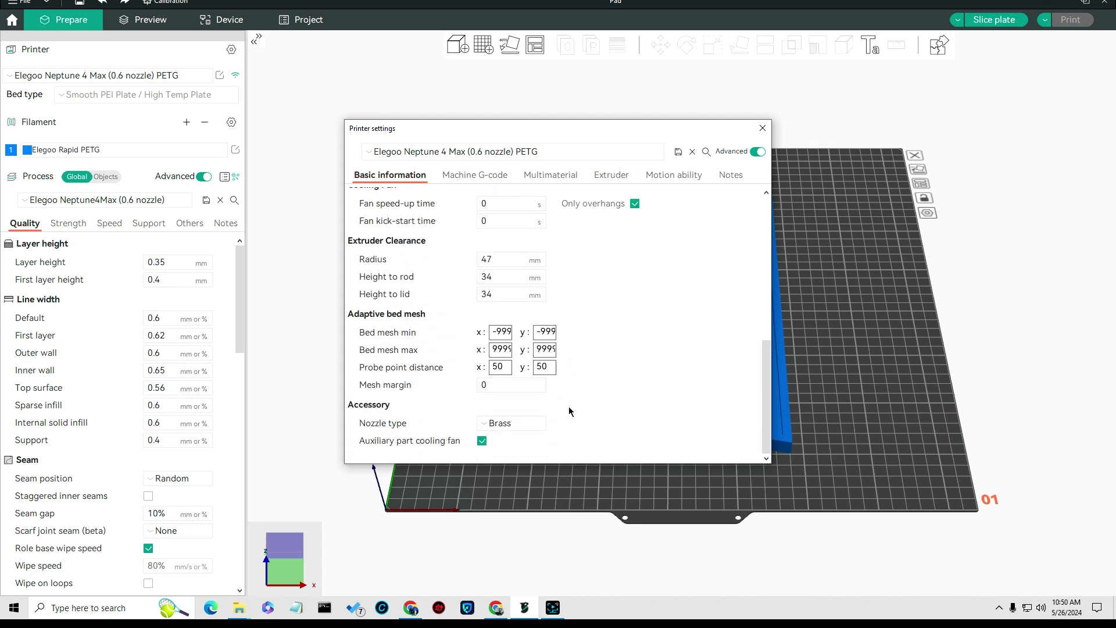
{"action": "scroll", "coordinate": [567, 406], "scroll_direction": "up", "scroll_amount": 10}
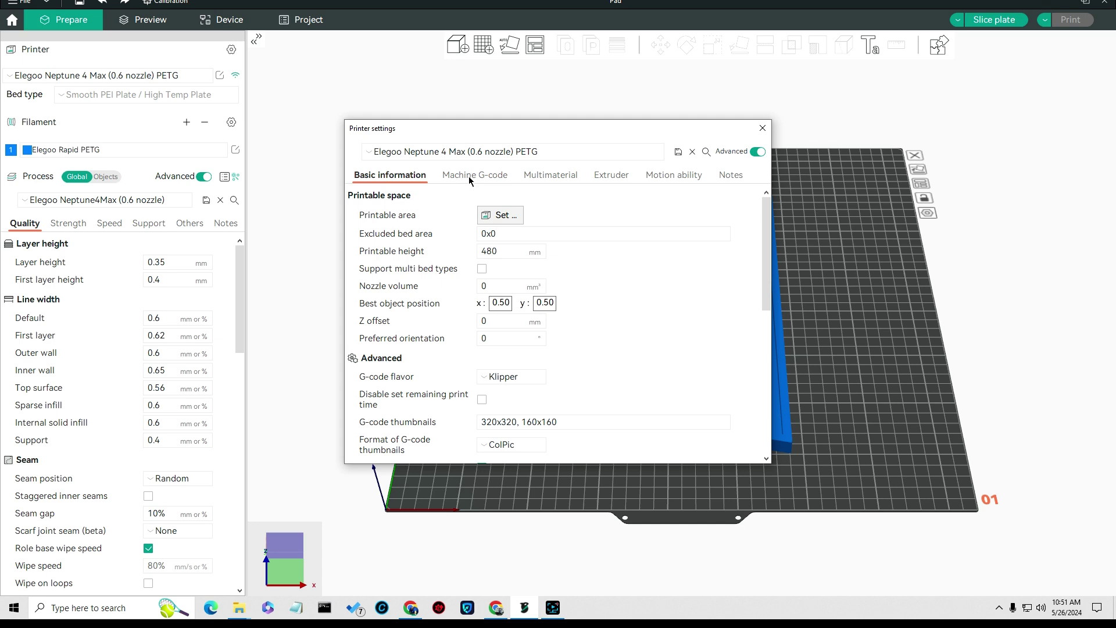
{"action": "left_click", "coordinate": [469, 177]}
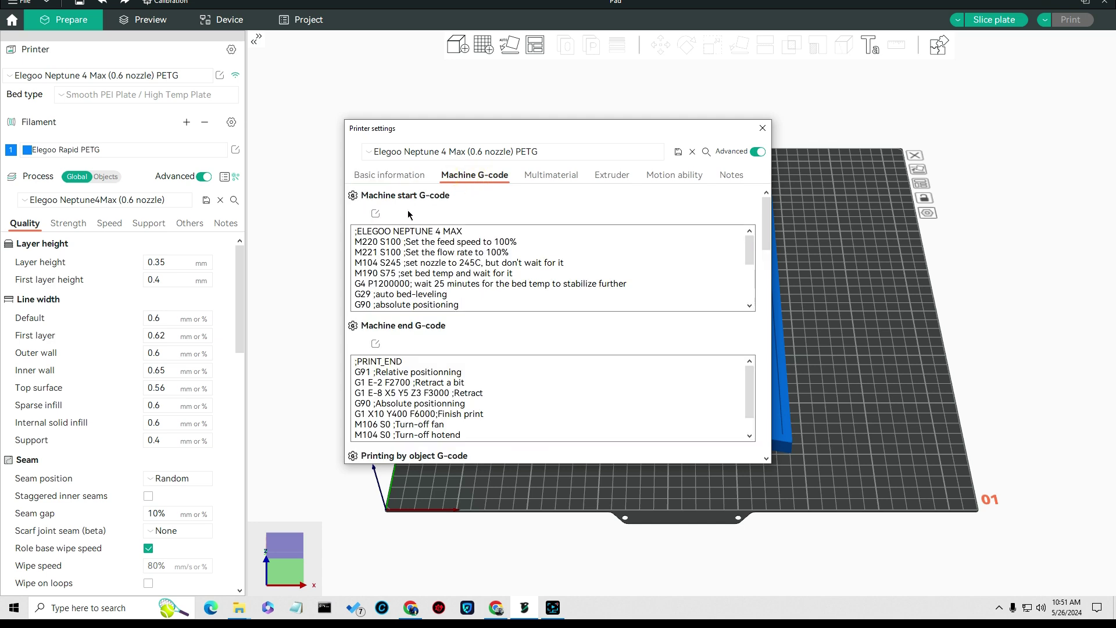
- In the start G-code, highlight the M220/M221 lines, the M104 line and its S245 value
{"action": "left_click", "coordinate": [362, 230]}
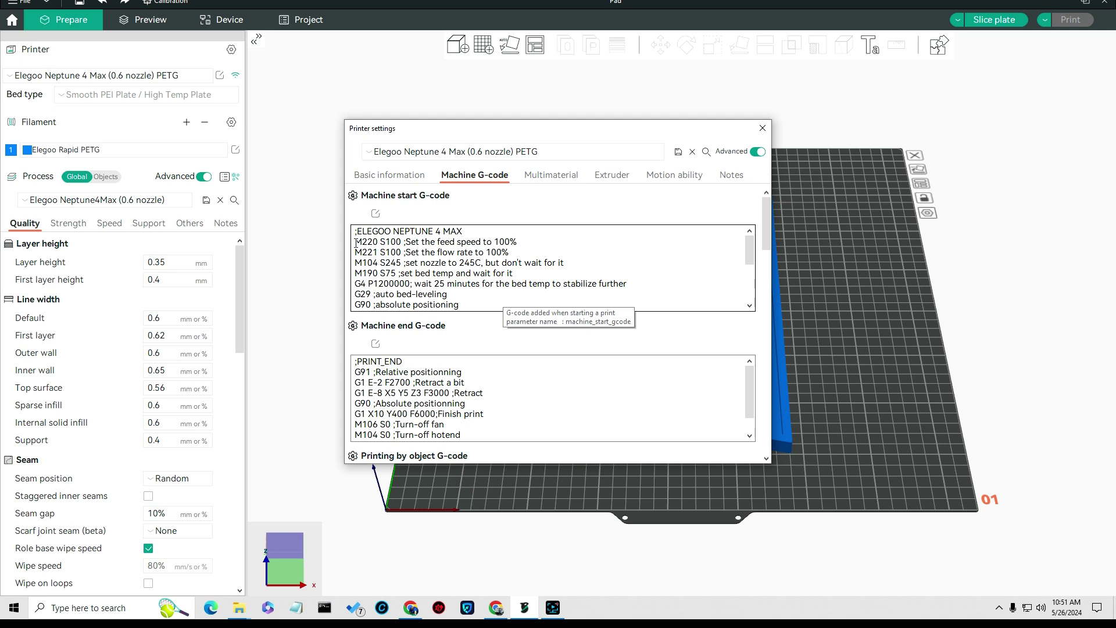
{"action": "left_click_drag", "start_coordinate": [356, 243], "coordinate": [515, 250]}
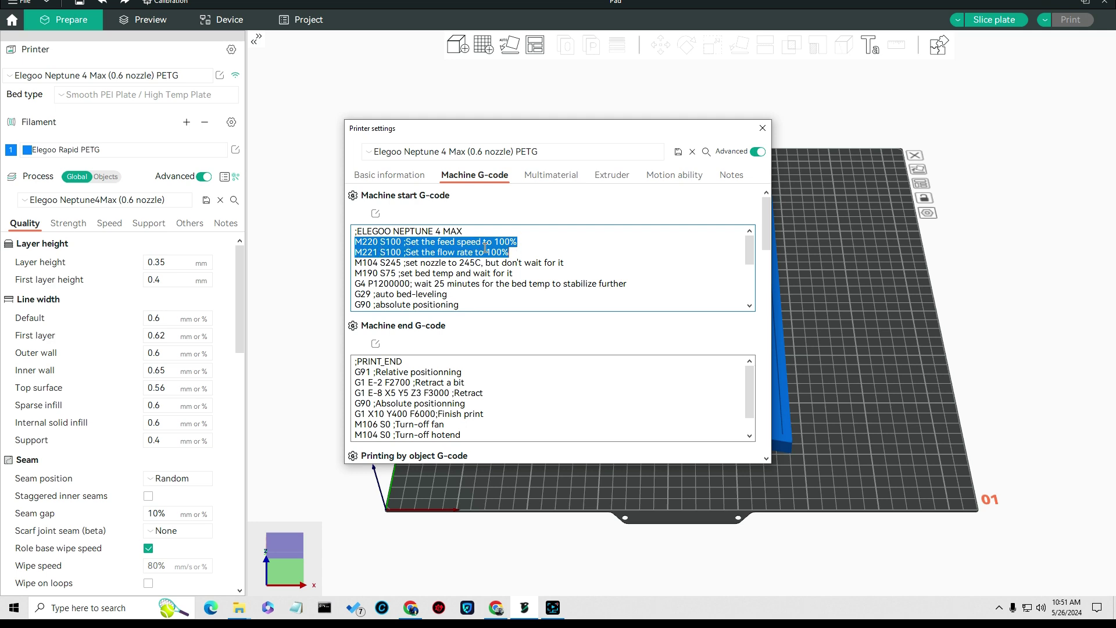
{"action": "left_click", "coordinate": [599, 262]}
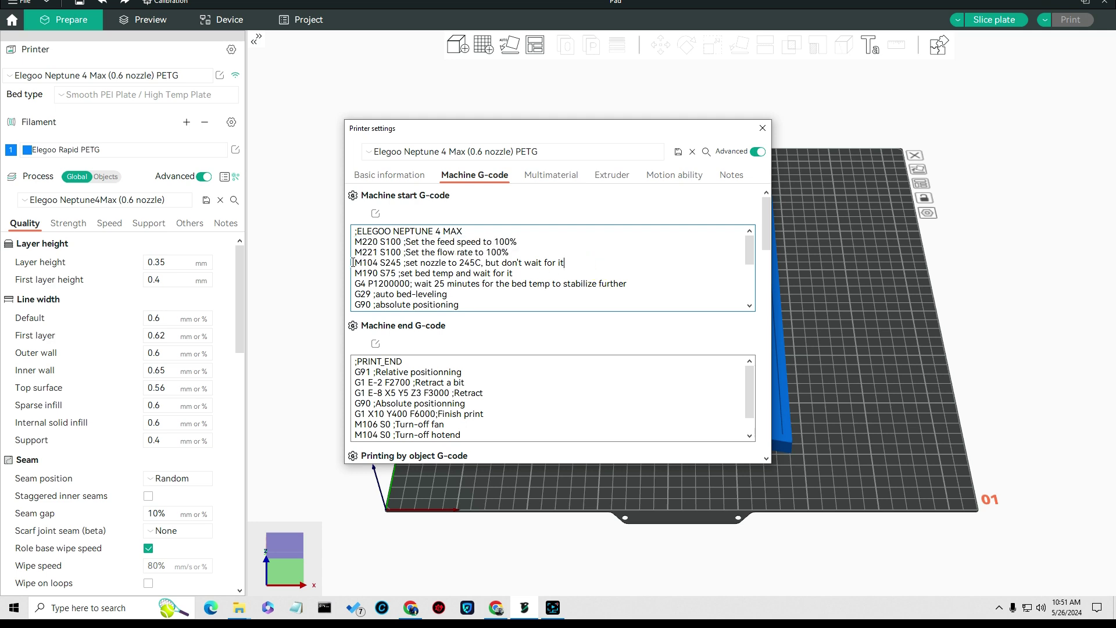
{"action": "left_click_drag", "start_coordinate": [354, 262], "coordinate": [482, 264]}
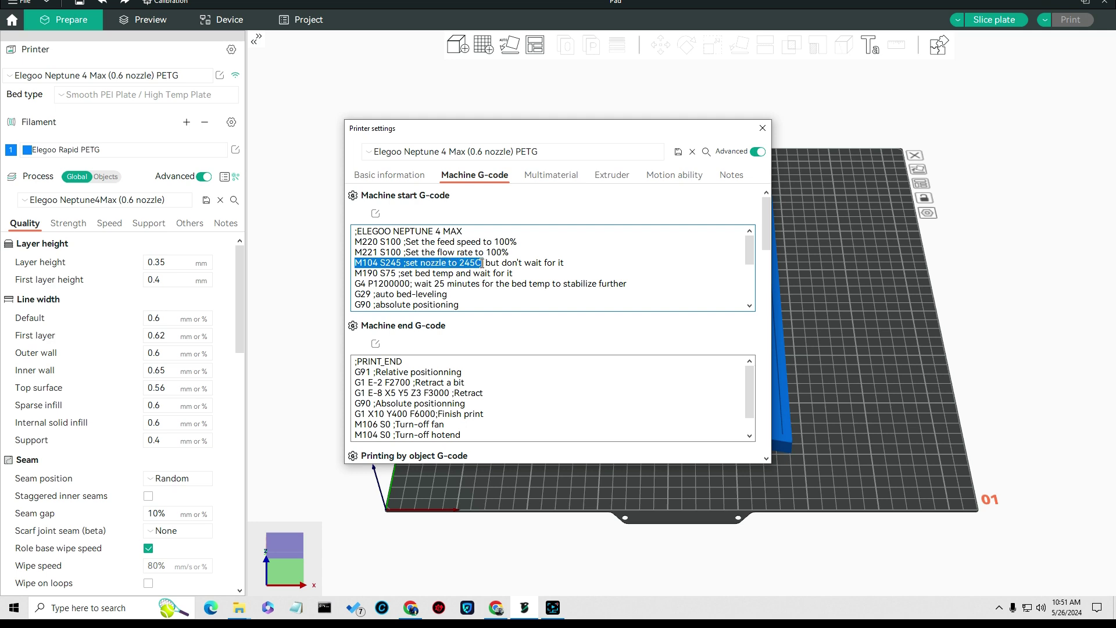
{"action": "left_click_drag", "start_coordinate": [482, 263], "coordinate": [570, 263]}
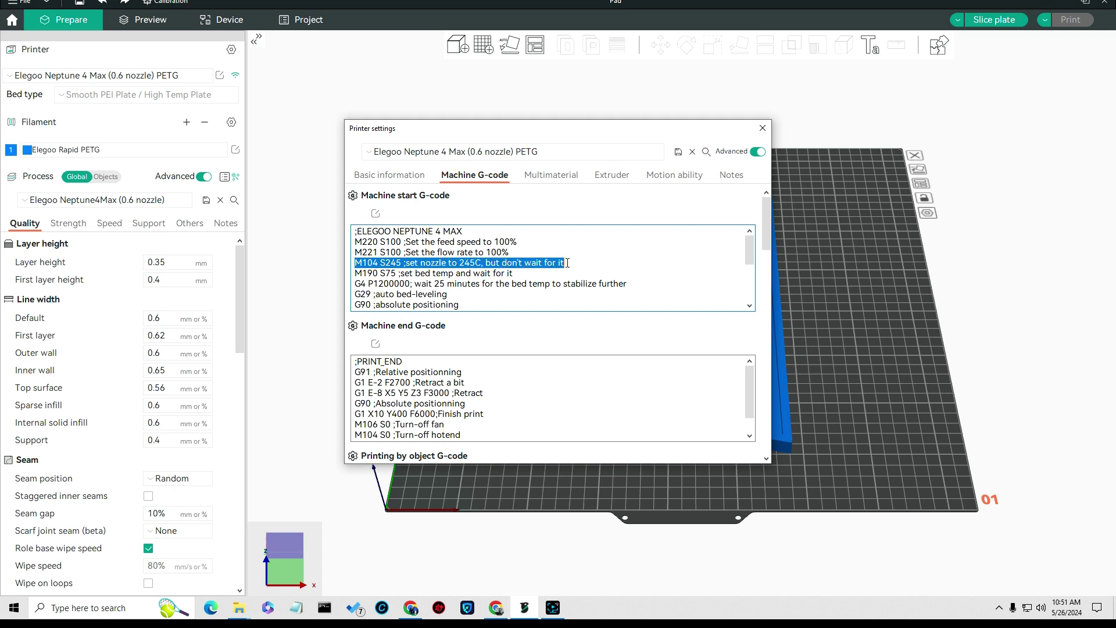
{"action": "left_click", "coordinate": [385, 262]}
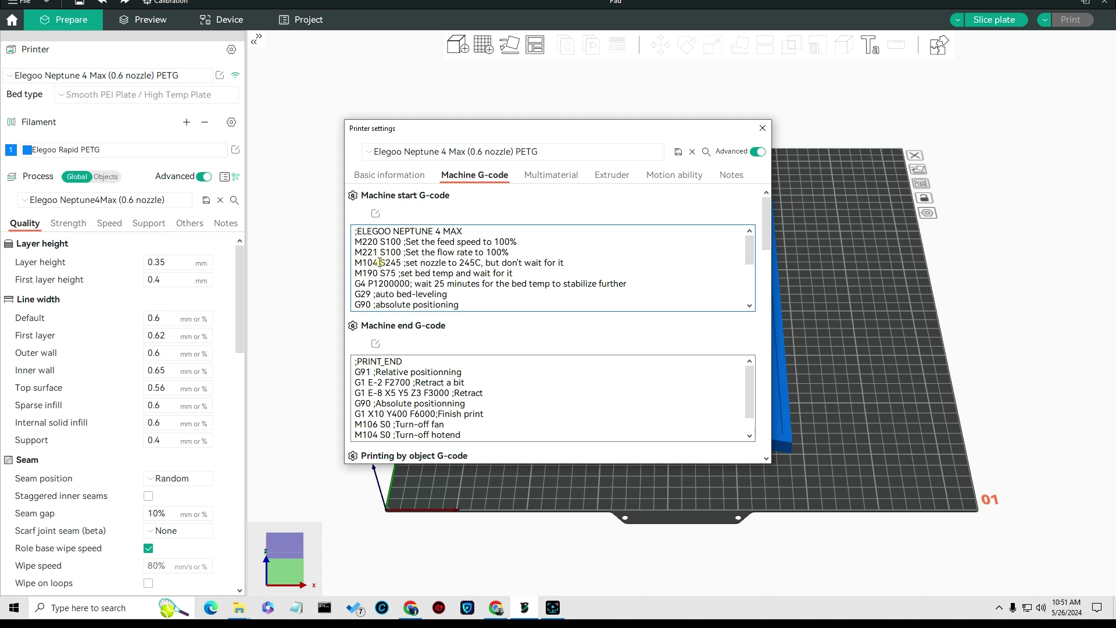
{"action": "left_click_drag", "start_coordinate": [381, 262], "coordinate": [402, 262]}
{"action": "left_click", "coordinate": [527, 294]}
{"action": "left_click_drag", "start_coordinate": [352, 273], "coordinate": [528, 274]}
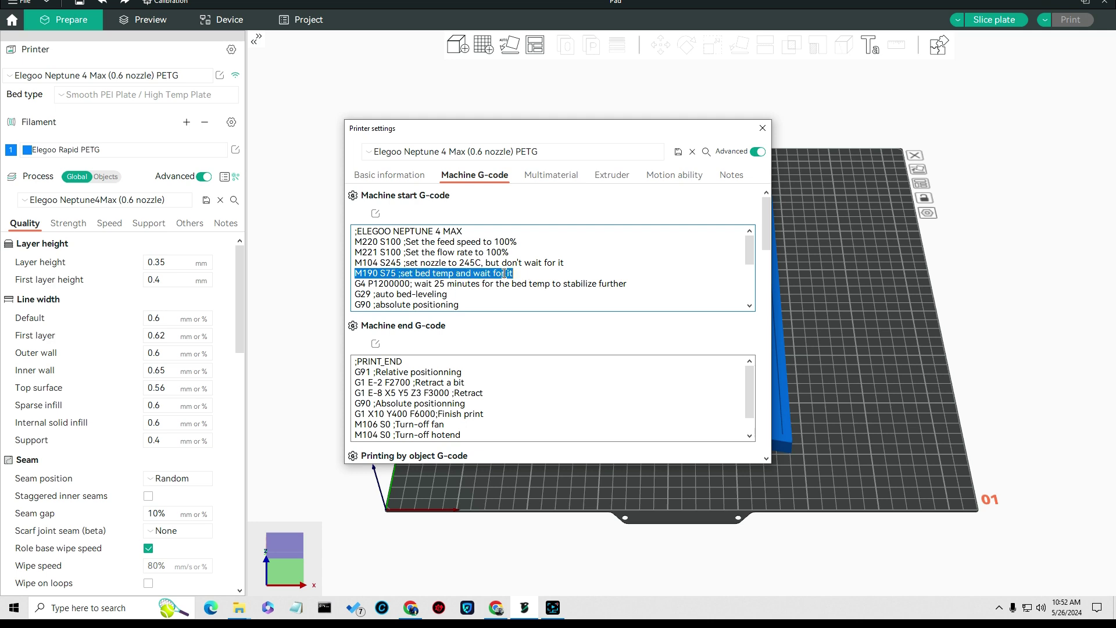
{"action": "double_click", "coordinate": [372, 274]}
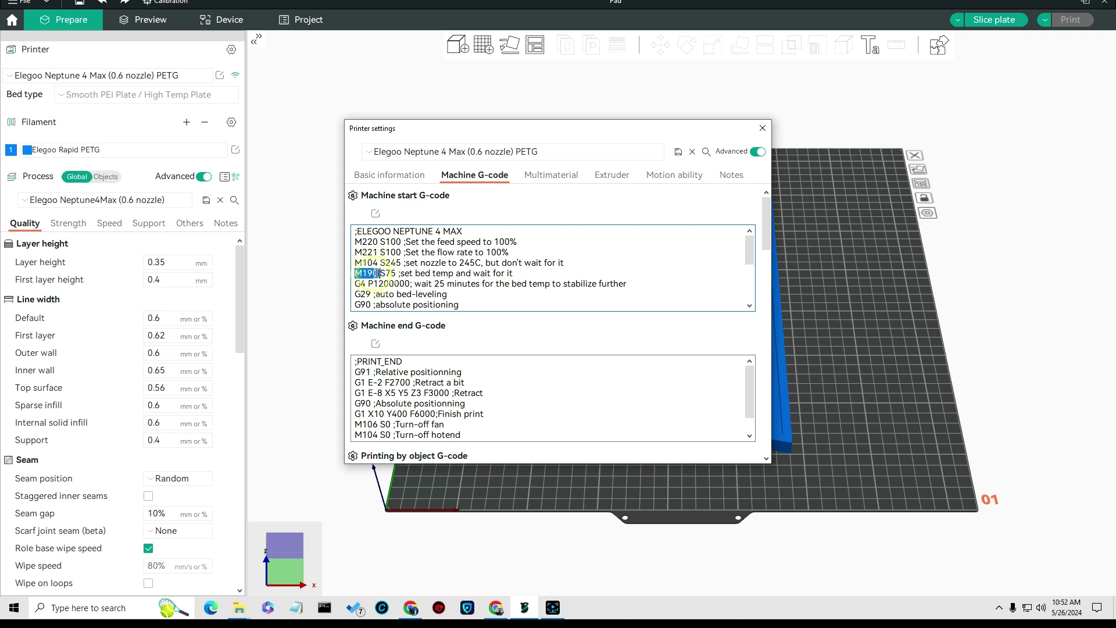
{"action": "left_click_drag", "start_coordinate": [410, 273], "coordinate": [516, 271]}
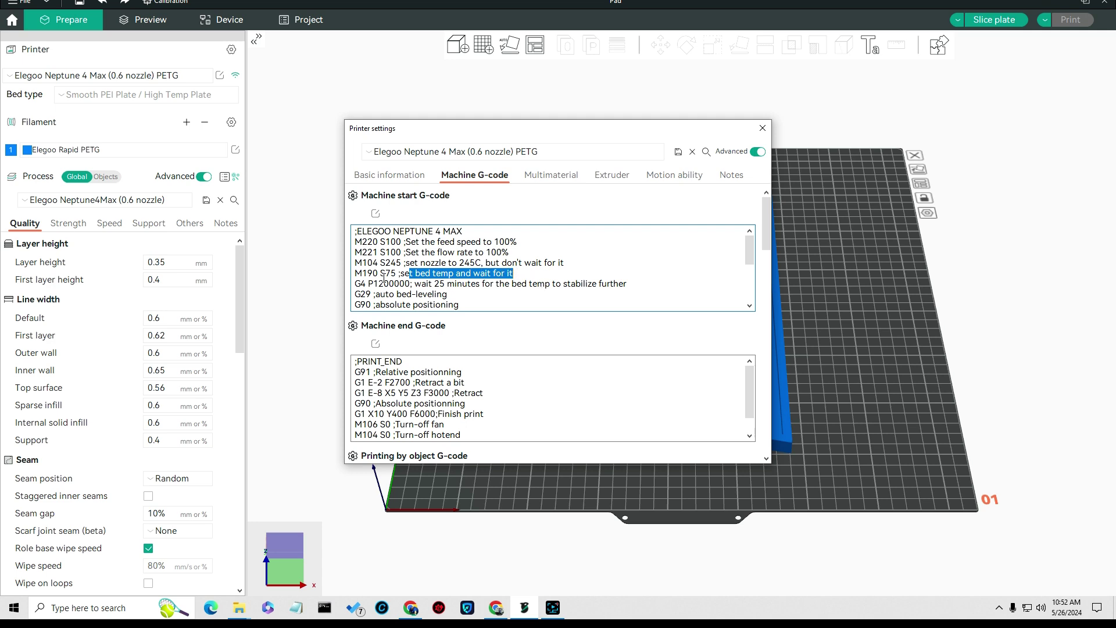
{"action": "left_click_drag", "start_coordinate": [378, 273], "coordinate": [398, 272]}
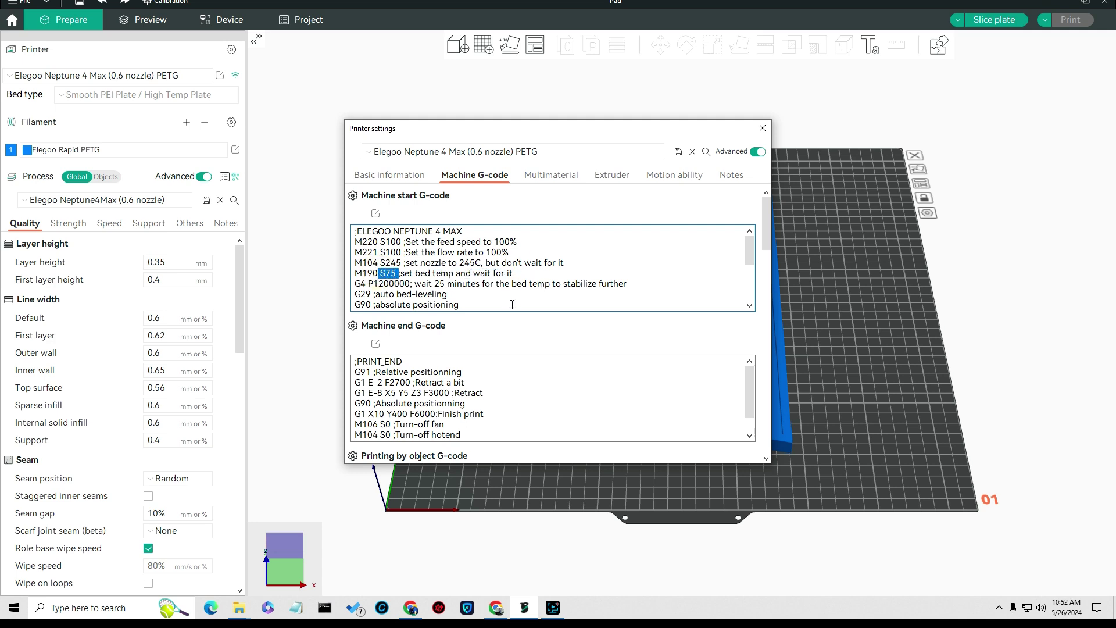
{"action": "scroll", "coordinate": [529, 287], "scroll_direction": "down", "scroll_amount": 2}
{"action": "scroll", "coordinate": [529, 287], "scroll_direction": "up", "scroll_amount": 1}
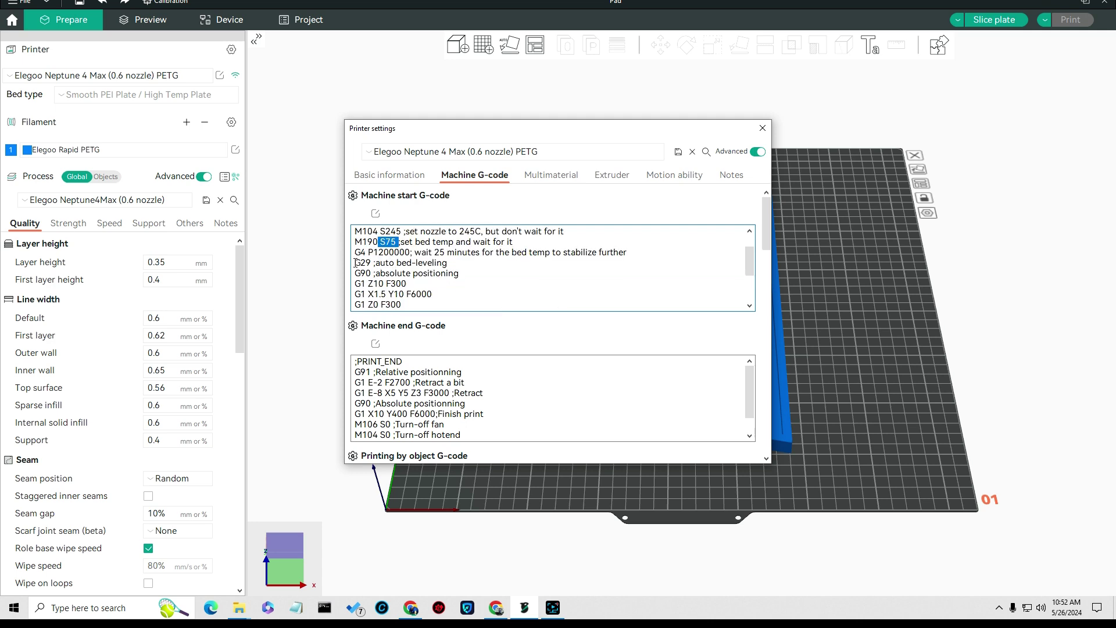
{"action": "left_click_drag", "start_coordinate": [355, 263], "coordinate": [457, 260]}
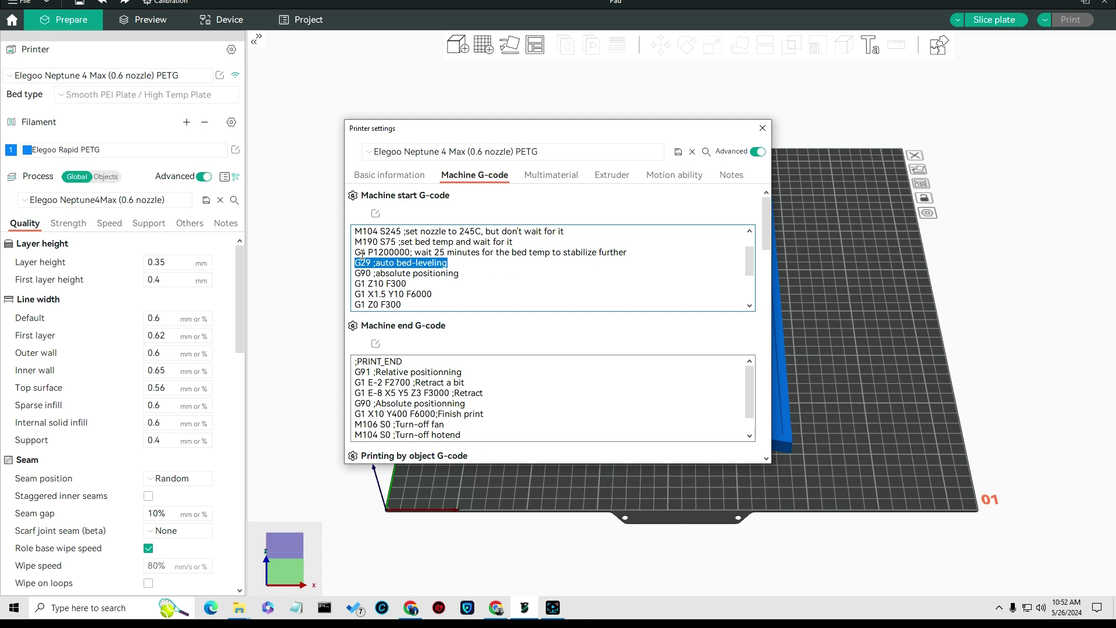
{"action": "left_click_drag", "start_coordinate": [421, 252], "coordinate": [484, 253]}
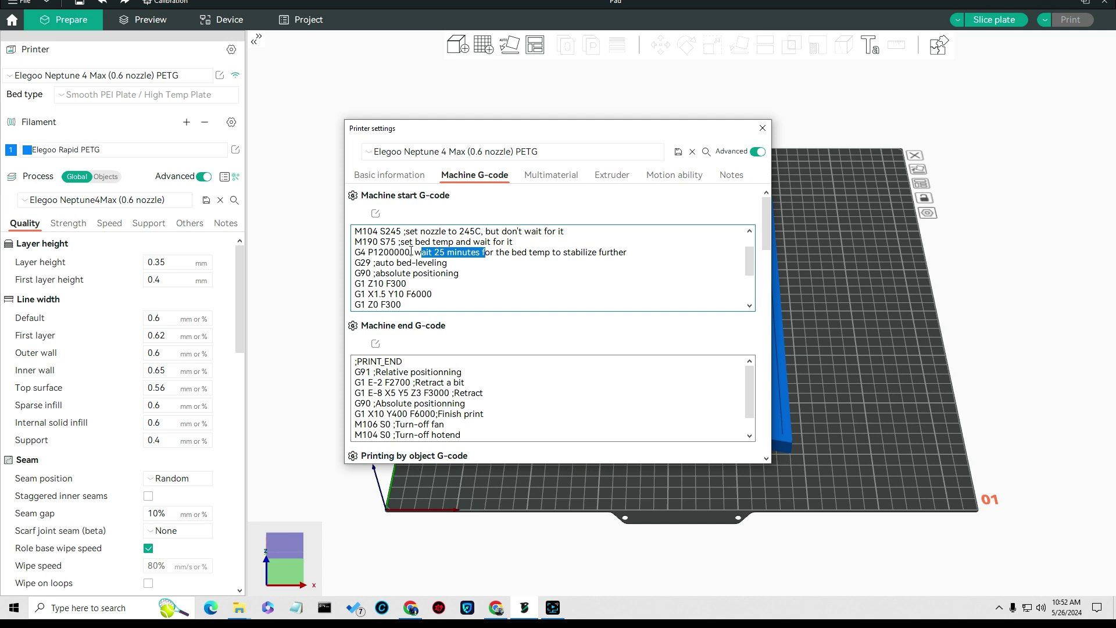
{"action": "left_click_drag", "start_coordinate": [413, 252], "coordinate": [480, 258]}
{"action": "left_click_drag", "start_coordinate": [355, 252], "coordinate": [413, 252]}
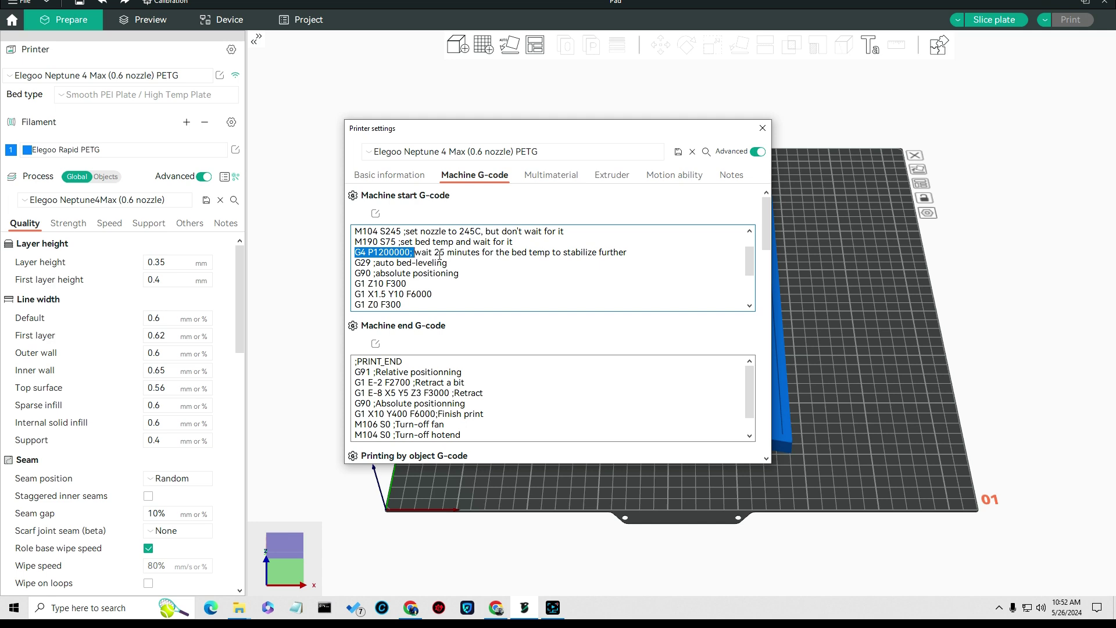
{"action": "left_click", "coordinate": [397, 252]}
{"action": "double_click", "coordinate": [396, 252]}
{"action": "left_click", "coordinate": [411, 252], "text": "shift"}
{"action": "key", "text": "shift+Right"}
{"action": "left_click", "coordinate": [376, 251]}
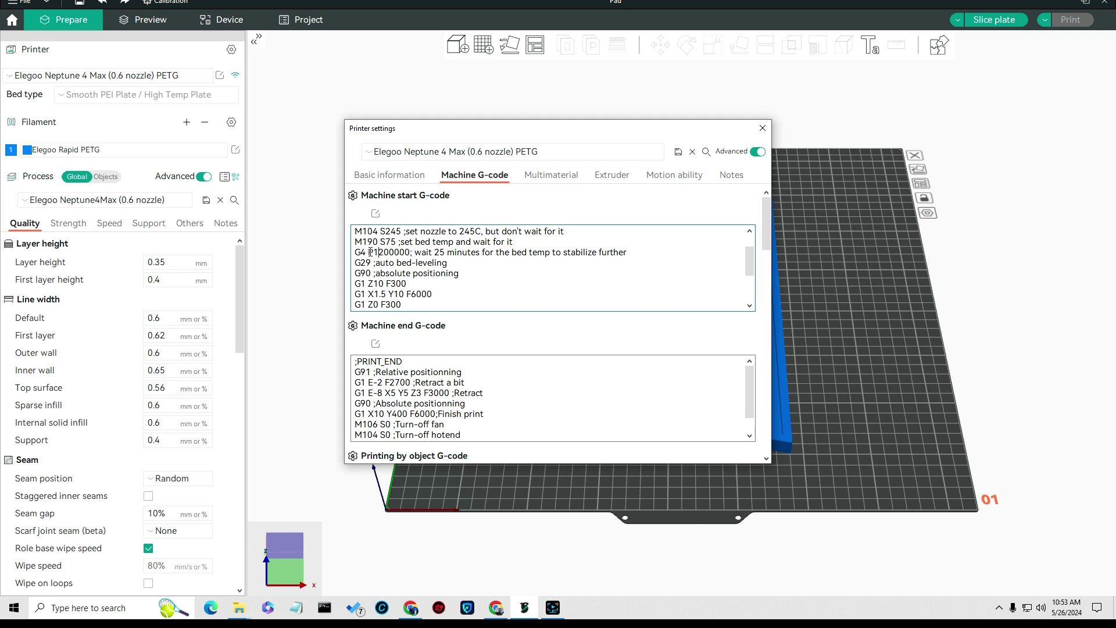
{"action": "left_click_drag", "start_coordinate": [375, 252], "coordinate": [408, 253]}
{"action": "triple_click", "coordinate": [552, 269]}
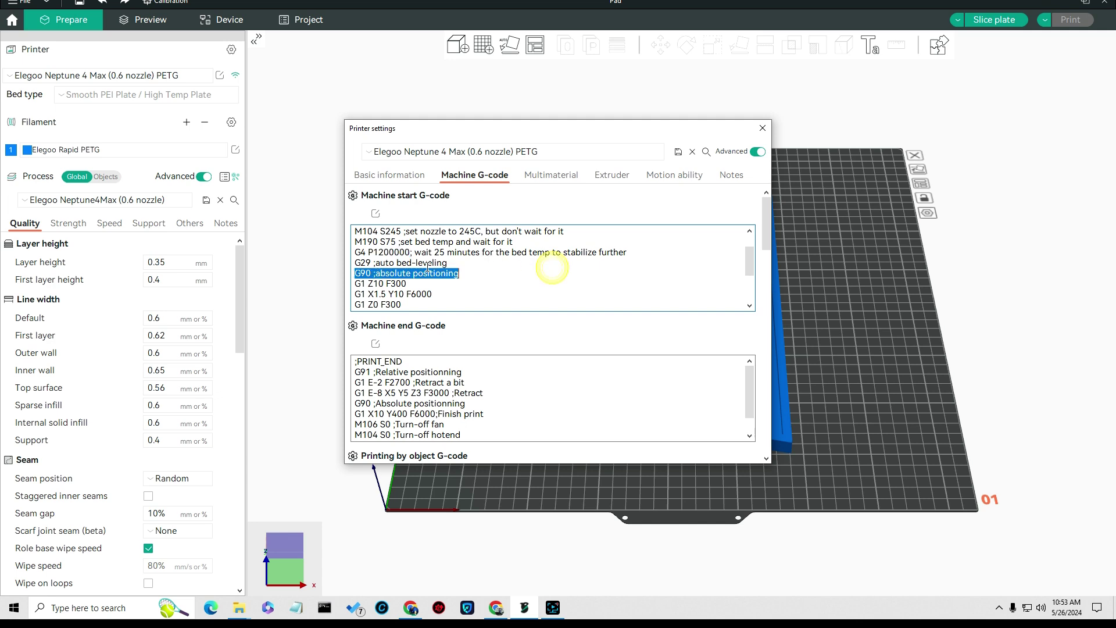
{"action": "double_click", "coordinate": [362, 263]}
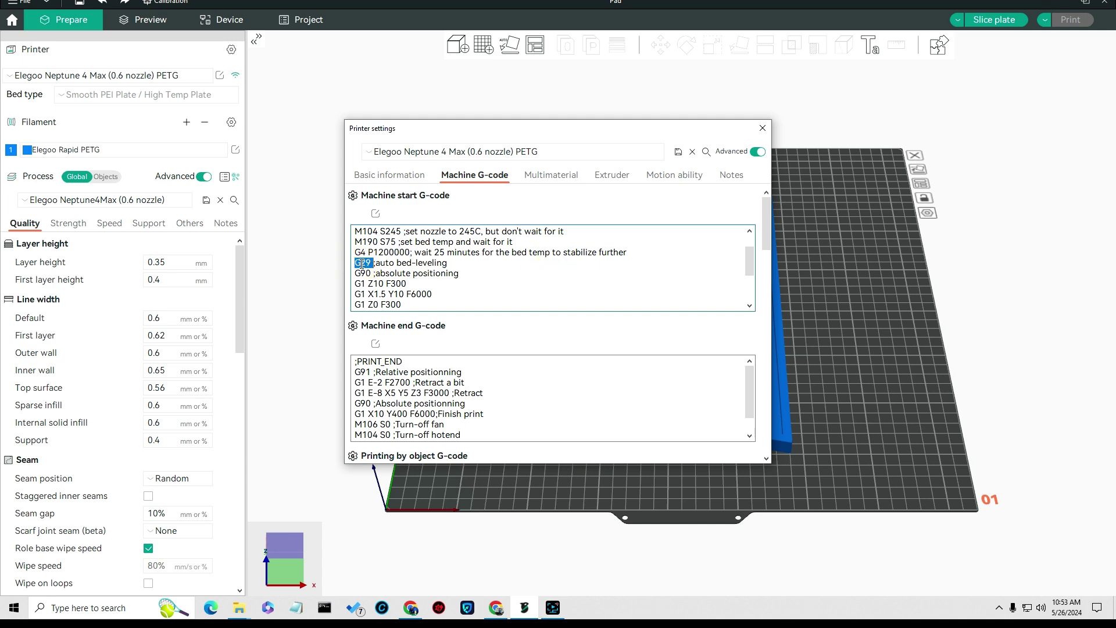
{"action": "left_click_drag", "start_coordinate": [375, 262], "coordinate": [454, 265]}
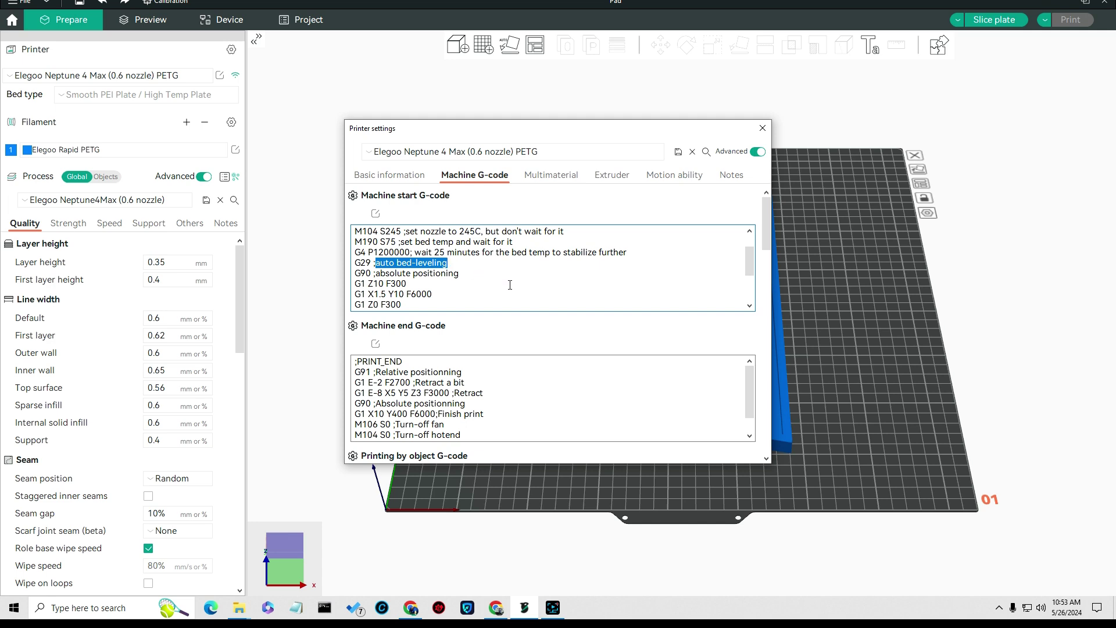
{"action": "scroll", "coordinate": [527, 272], "scroll_direction": "down", "scroll_amount": 2}
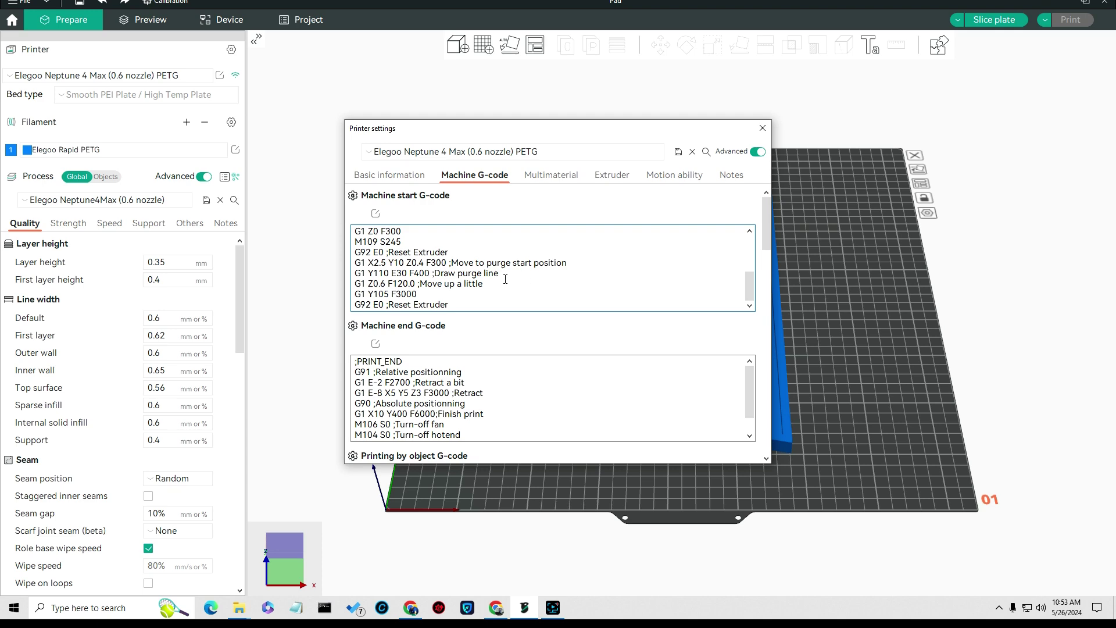
{"action": "scroll", "coordinate": [529, 307], "scroll_direction": "up", "scroll_amount": 3}
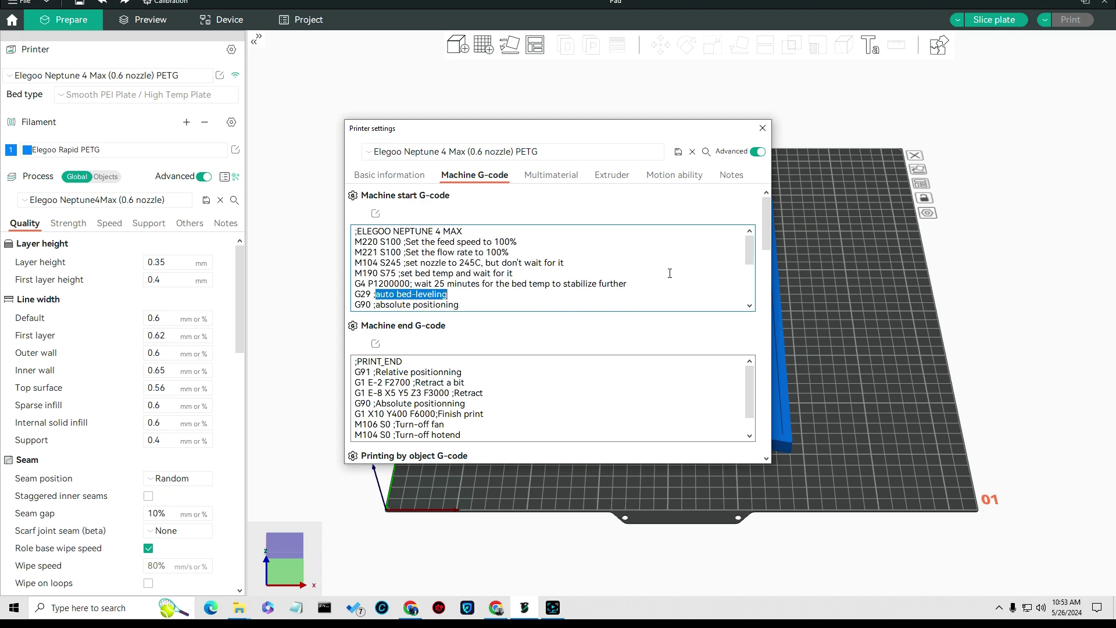
- Close the printer settings and briefly view the Elegoo Rapid PETG filament settings
{"action": "left_click", "coordinate": [763, 128]}
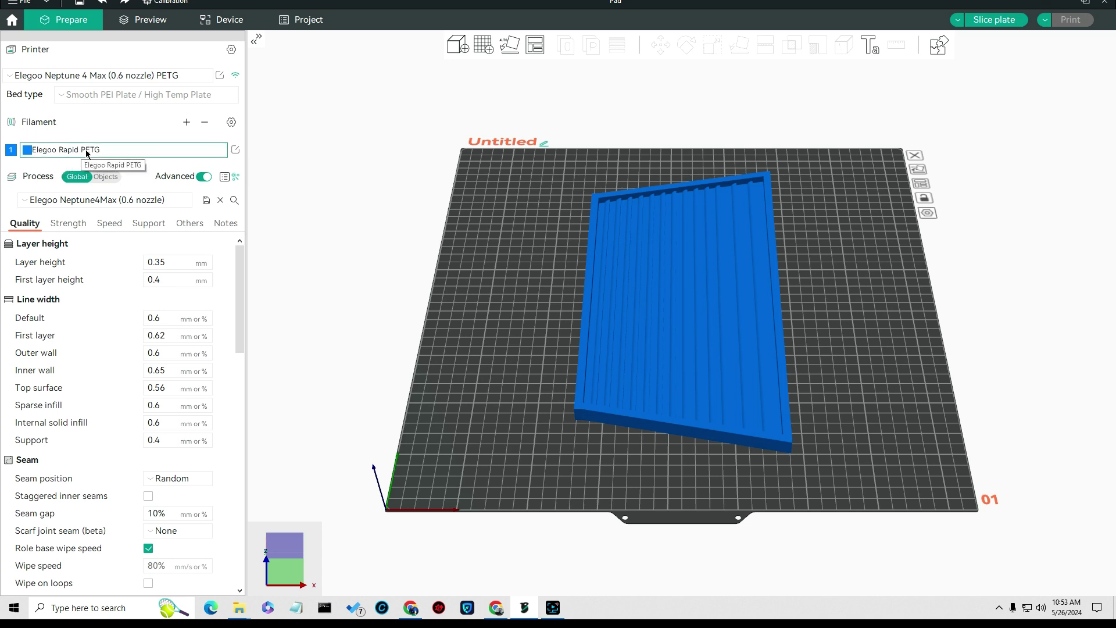
{"action": "left_click", "coordinate": [235, 151]}
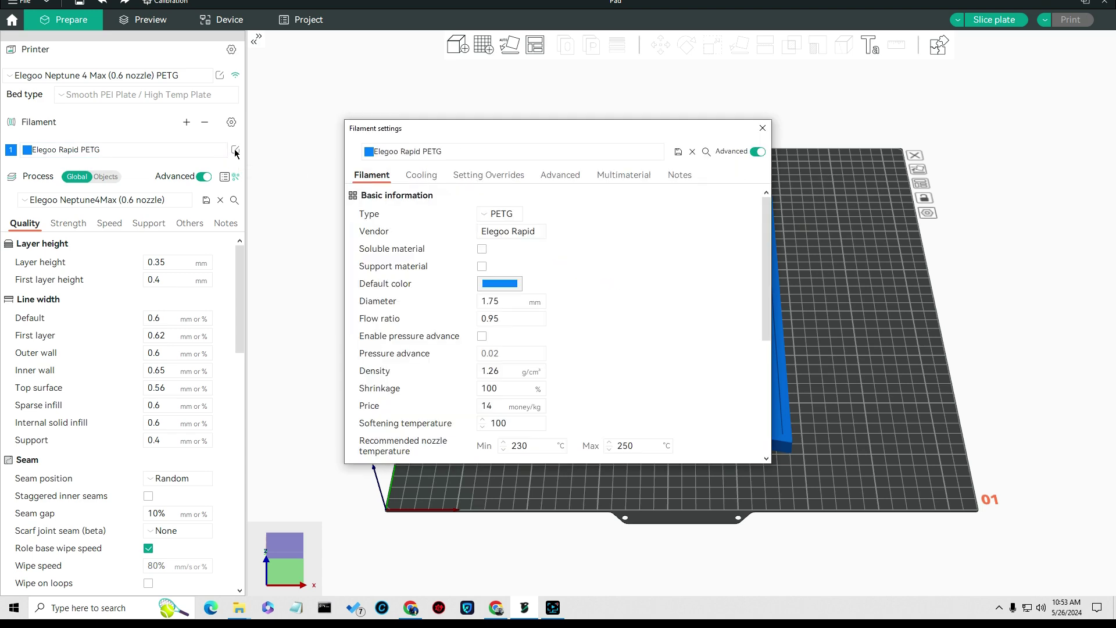
{"action": "left_click", "coordinate": [761, 126]}
- Keep Elegoo Rapid PETG selected in the filament list and reopen its settings
{"action": "left_click", "coordinate": [115, 153]}
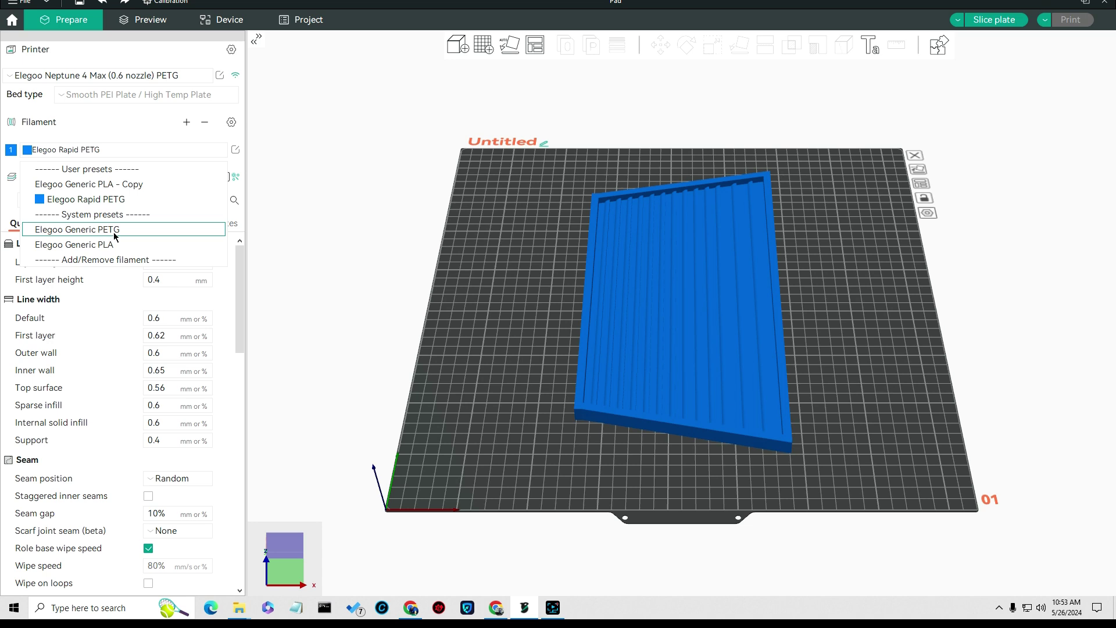
{"action": "left_click", "coordinate": [104, 200]}
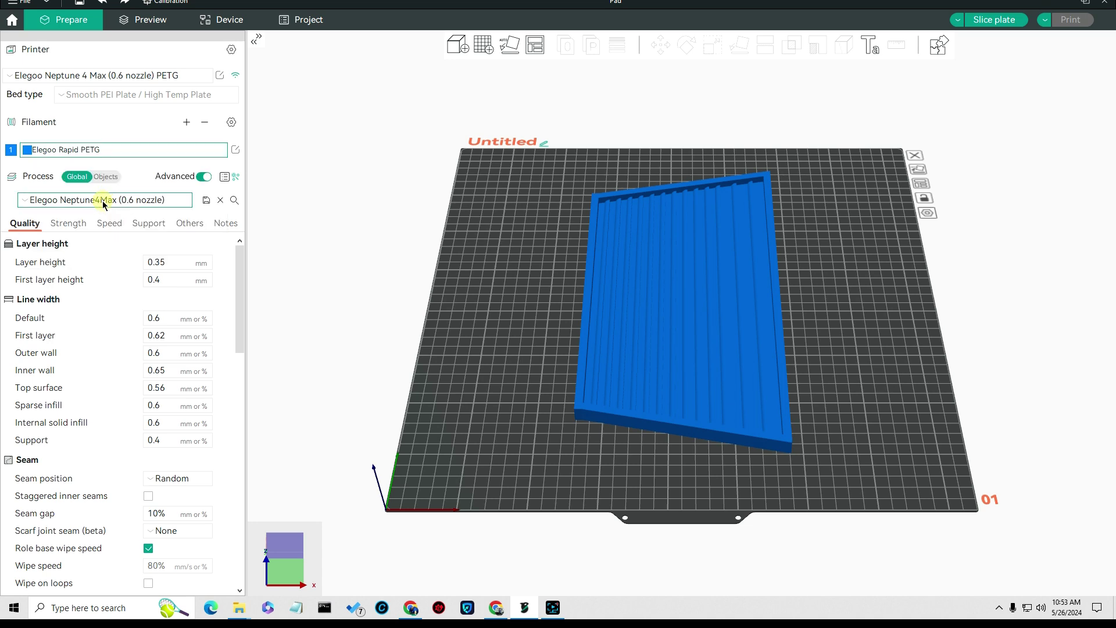
{"action": "left_click", "coordinate": [236, 150]}
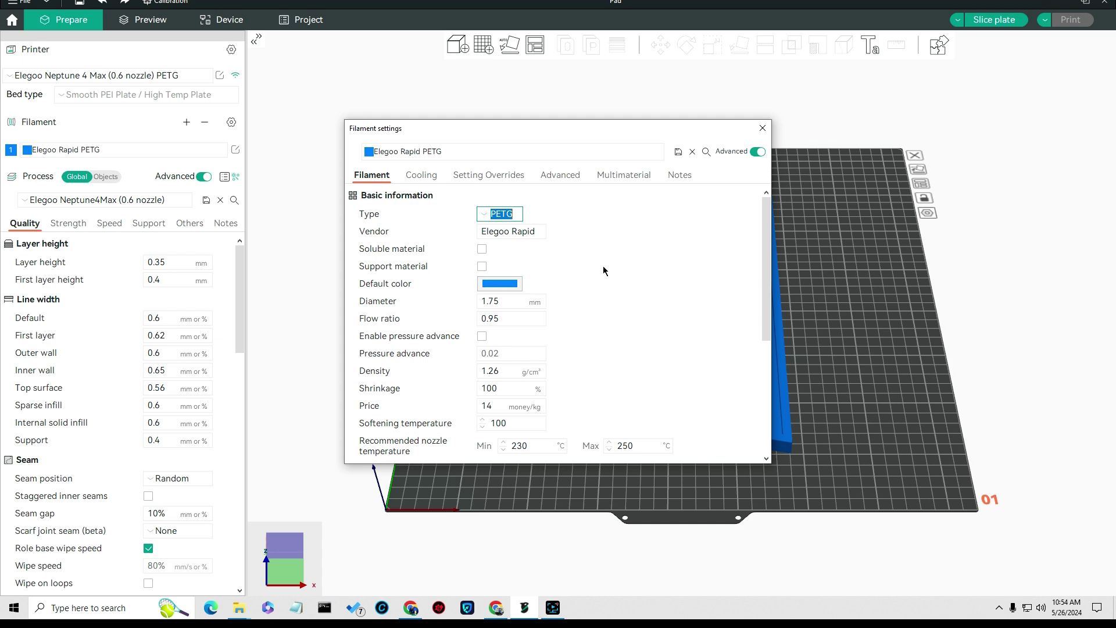
{"action": "scroll", "coordinate": [618, 300], "scroll_direction": "down", "scroll_amount": 1}
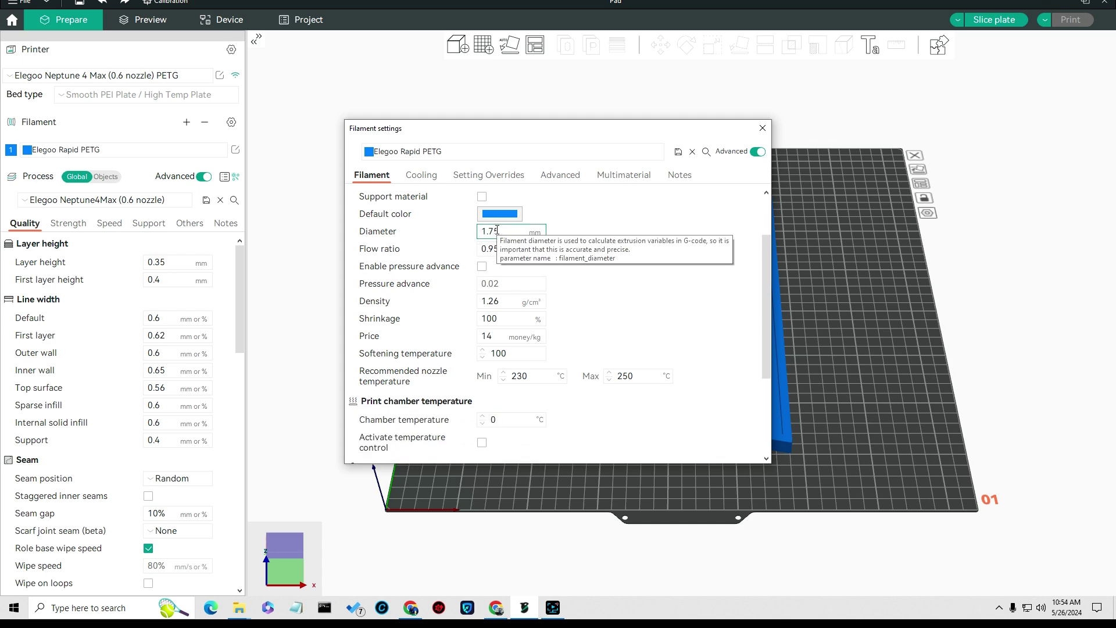
{"action": "left_click", "coordinate": [480, 248]}
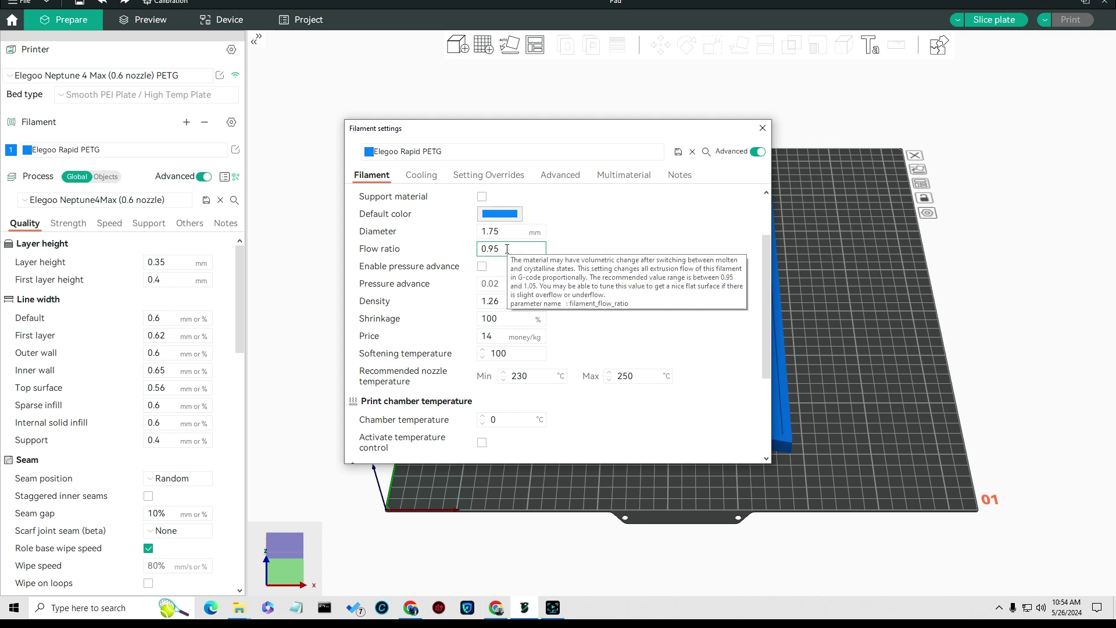
{"action": "left_click_drag", "start_coordinate": [520, 248], "coordinate": [476, 249]}
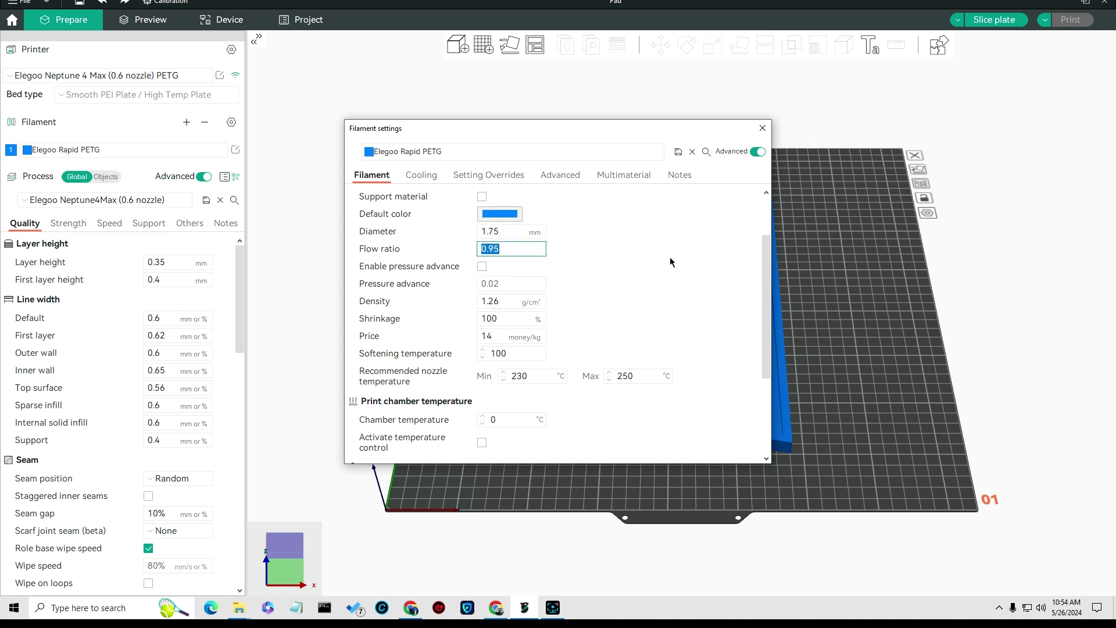
{"action": "scroll", "coordinate": [656, 264], "scroll_direction": "down", "scroll_amount": 1}
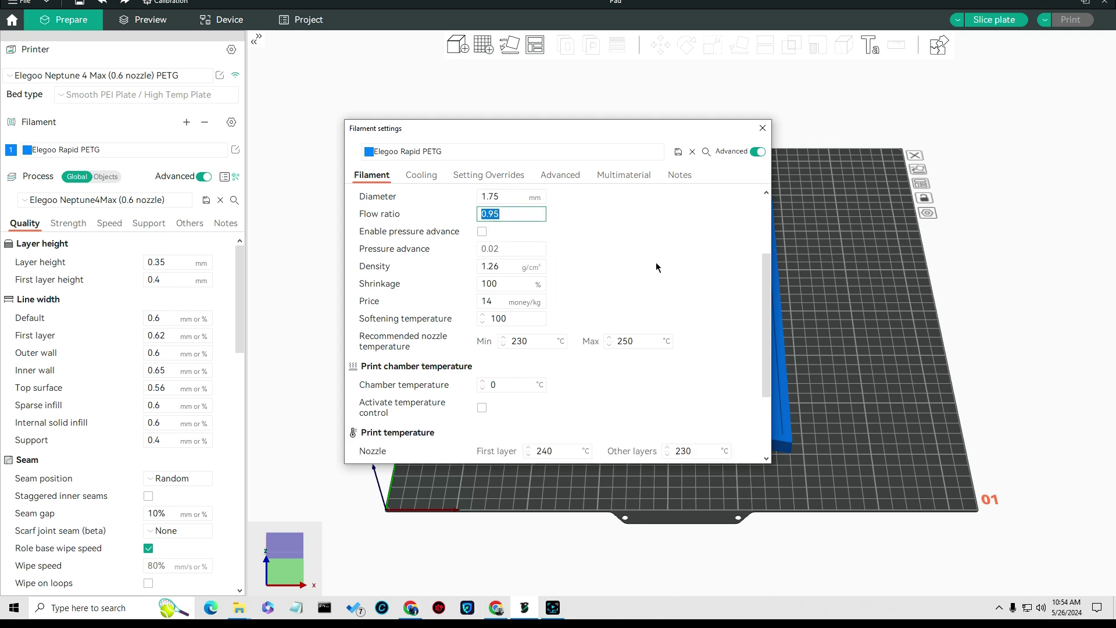
{"action": "left_click_drag", "start_coordinate": [499, 268], "coordinate": [451, 271]}
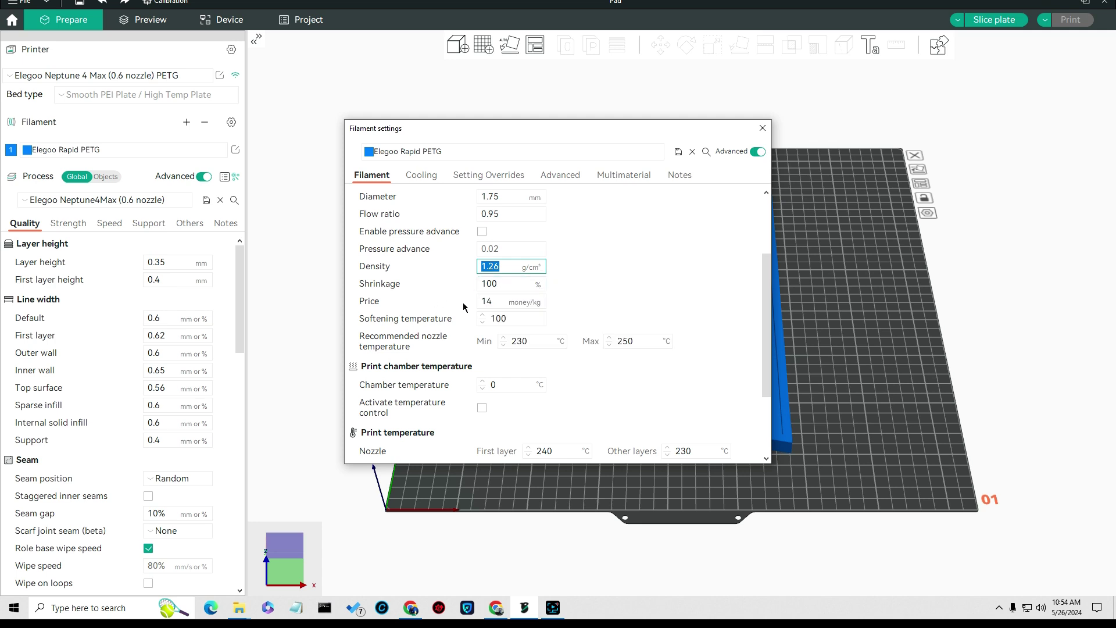
{"action": "left_click", "coordinate": [627, 291]}
{"action": "scroll", "coordinate": [626, 290], "scroll_direction": "up", "scroll_amount": 3}
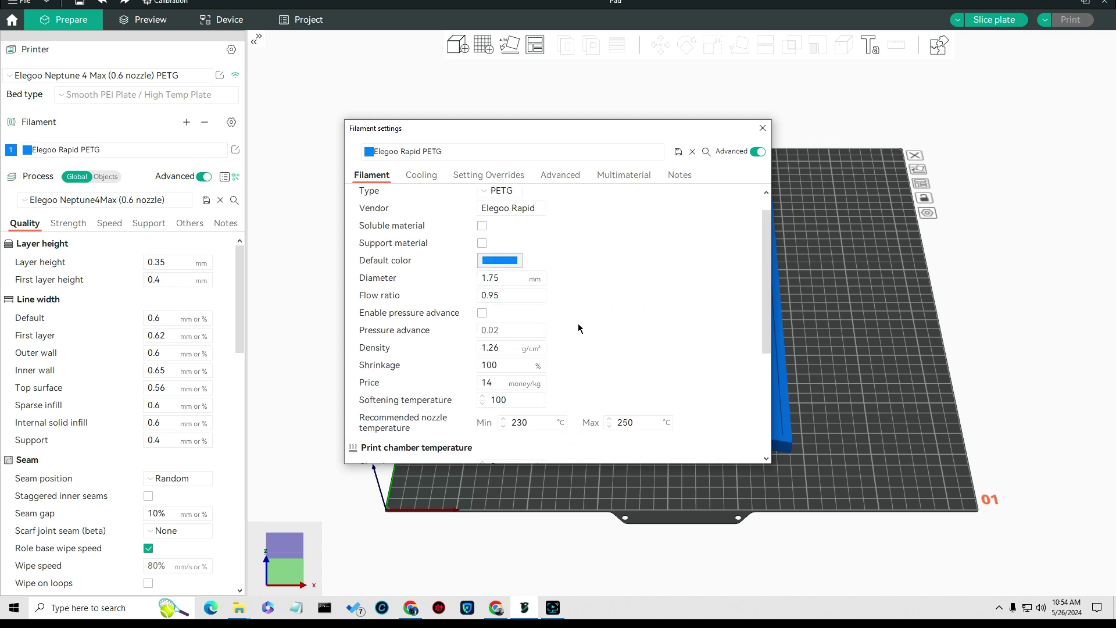
{"action": "scroll", "coordinate": [578, 328], "scroll_direction": "down", "scroll_amount": 1}
{"action": "double_click", "coordinate": [497, 325]}
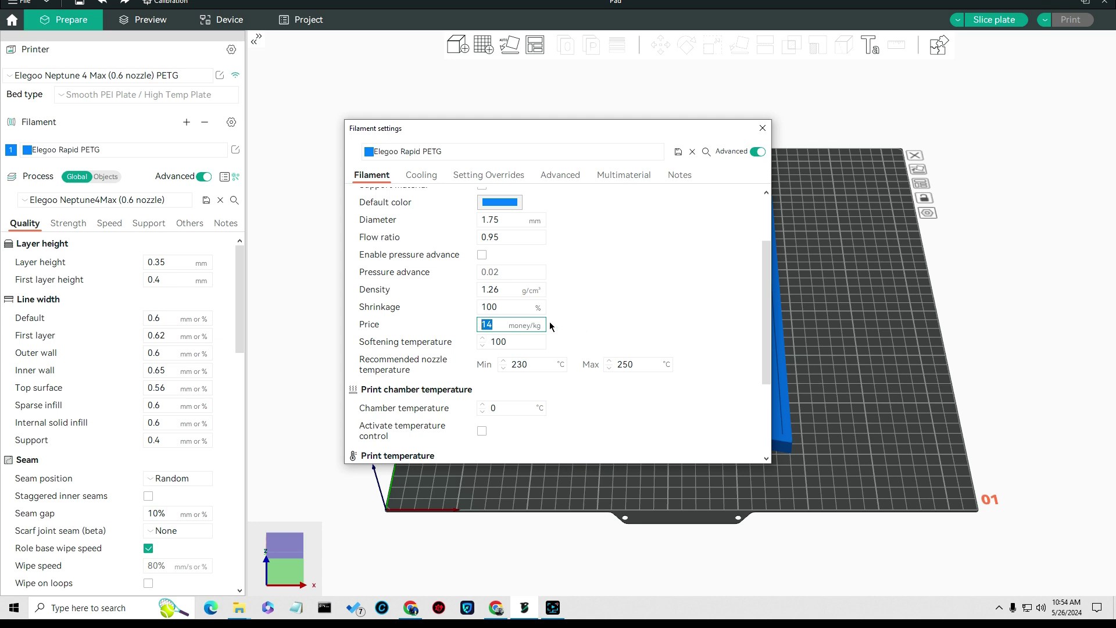
{"action": "scroll", "coordinate": [612, 319], "scroll_direction": "down", "scroll_amount": 3}
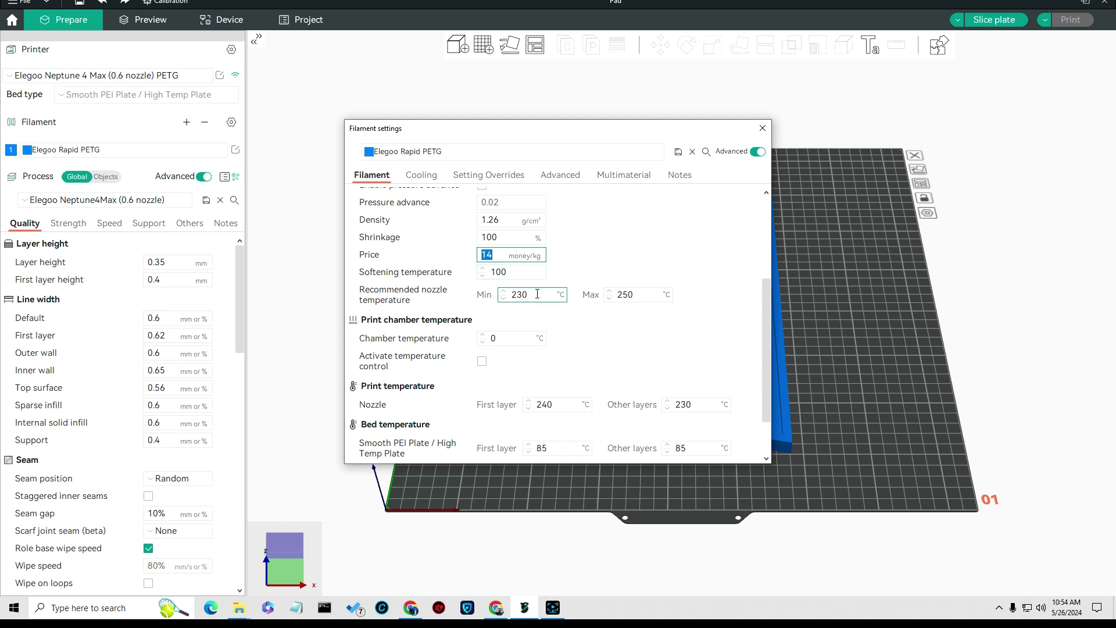
{"action": "left_click_drag", "start_coordinate": [537, 295], "coordinate": [501, 295]}
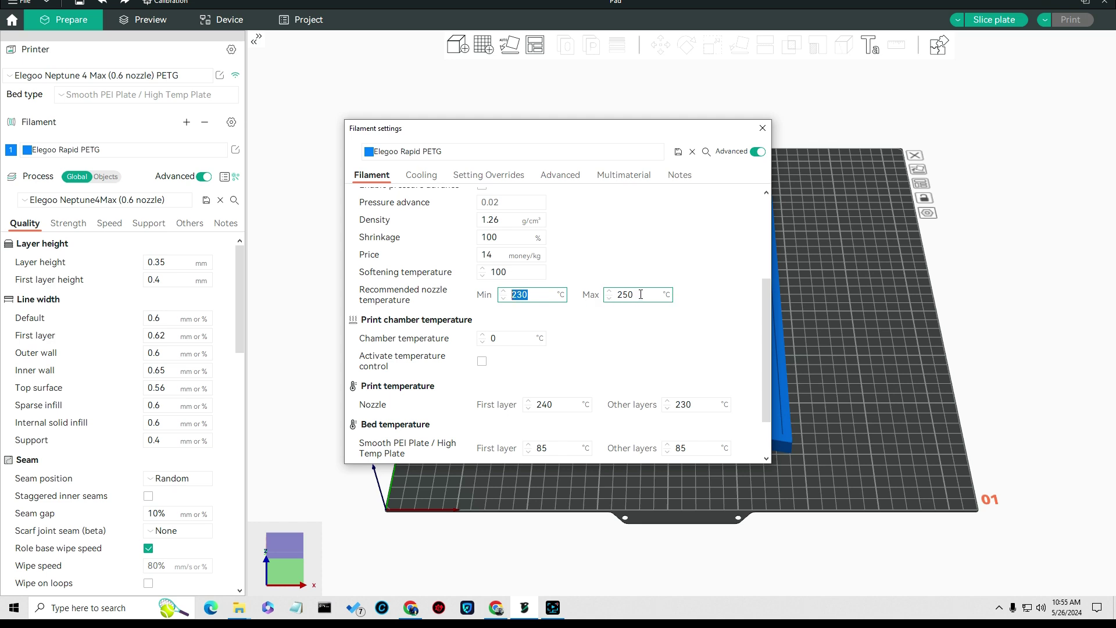
{"action": "left_click_drag", "start_coordinate": [640, 294], "coordinate": [611, 295]}
{"action": "scroll", "coordinate": [559, 355], "scroll_direction": "down", "scroll_amount": 2}
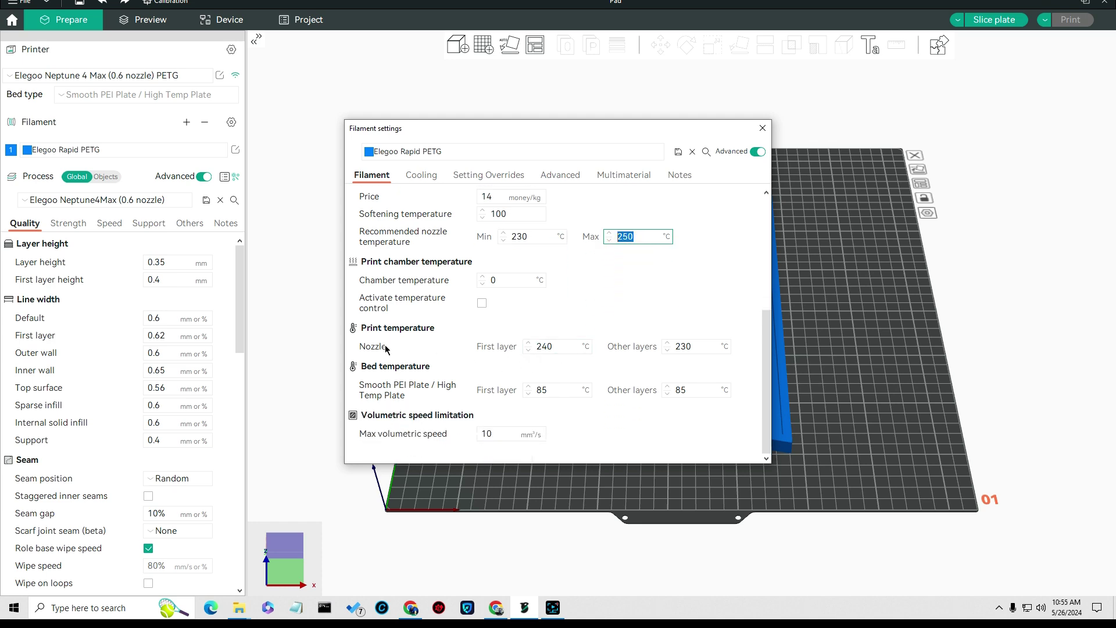
{"action": "left_click_drag", "start_coordinate": [536, 346], "coordinate": [557, 348]}
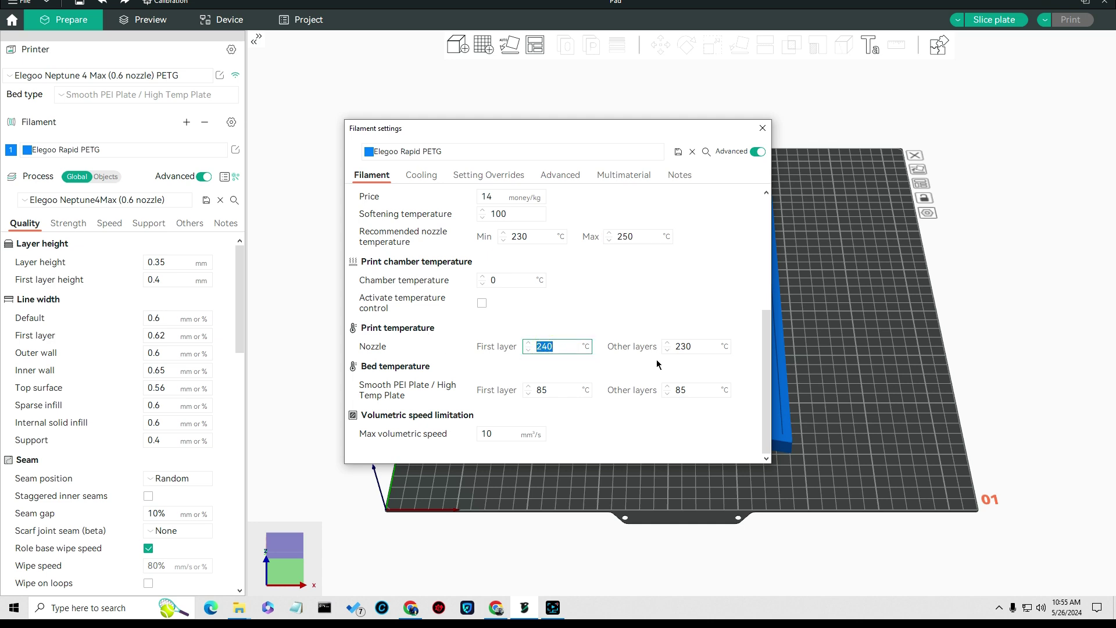
{"action": "left_click", "coordinate": [697, 346]}
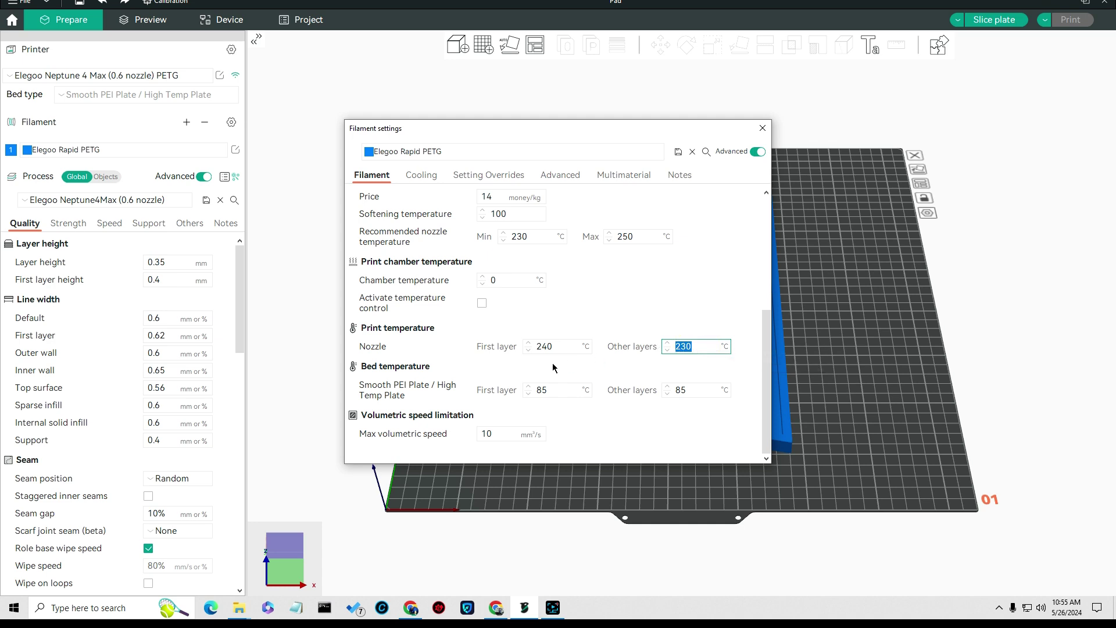
{"action": "scroll", "coordinate": [557, 377], "scroll_direction": "up", "scroll_amount": 4}
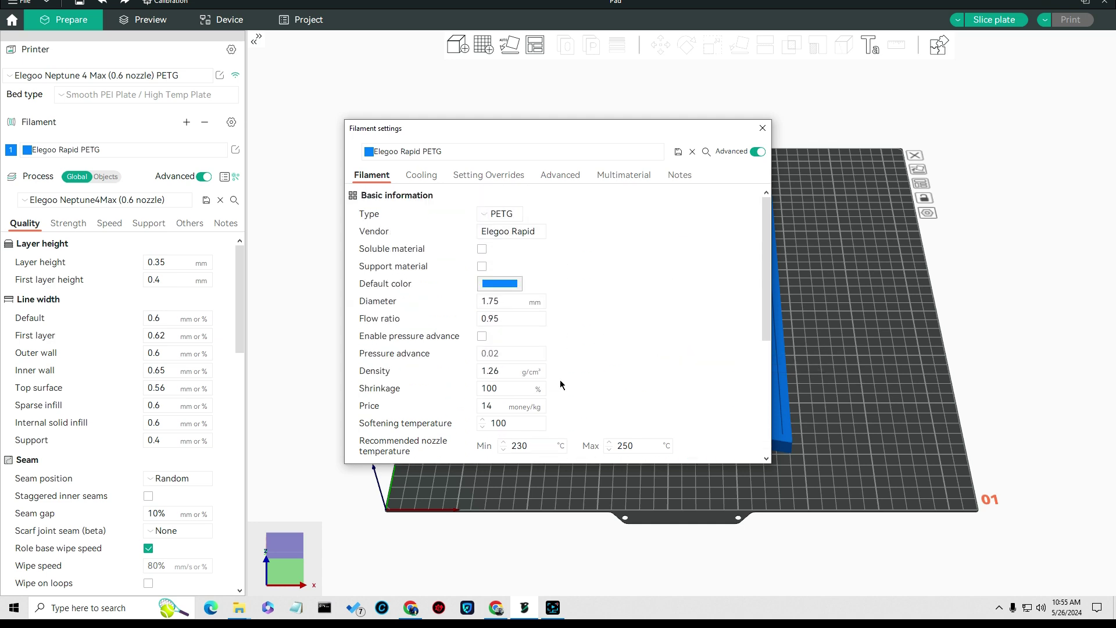
{"action": "scroll", "coordinate": [562, 384], "scroll_direction": "down", "scroll_amount": 4}
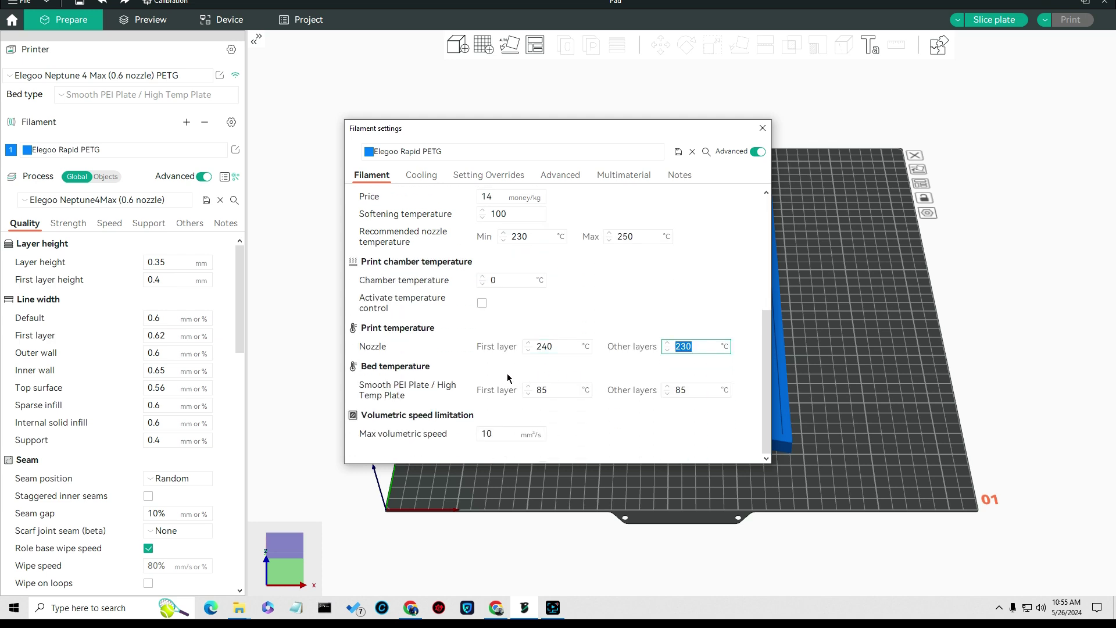
{"action": "left_click", "coordinate": [554, 347]}
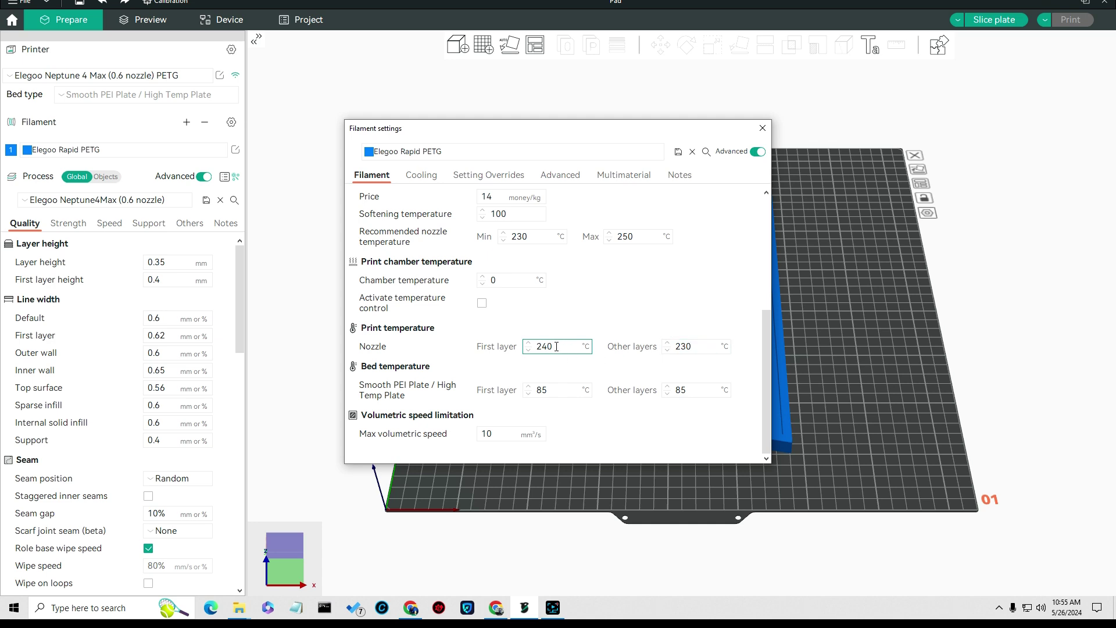
{"action": "left_click_drag", "start_coordinate": [556, 347], "coordinate": [548, 346]}
{"action": "left_click", "coordinate": [692, 347]}
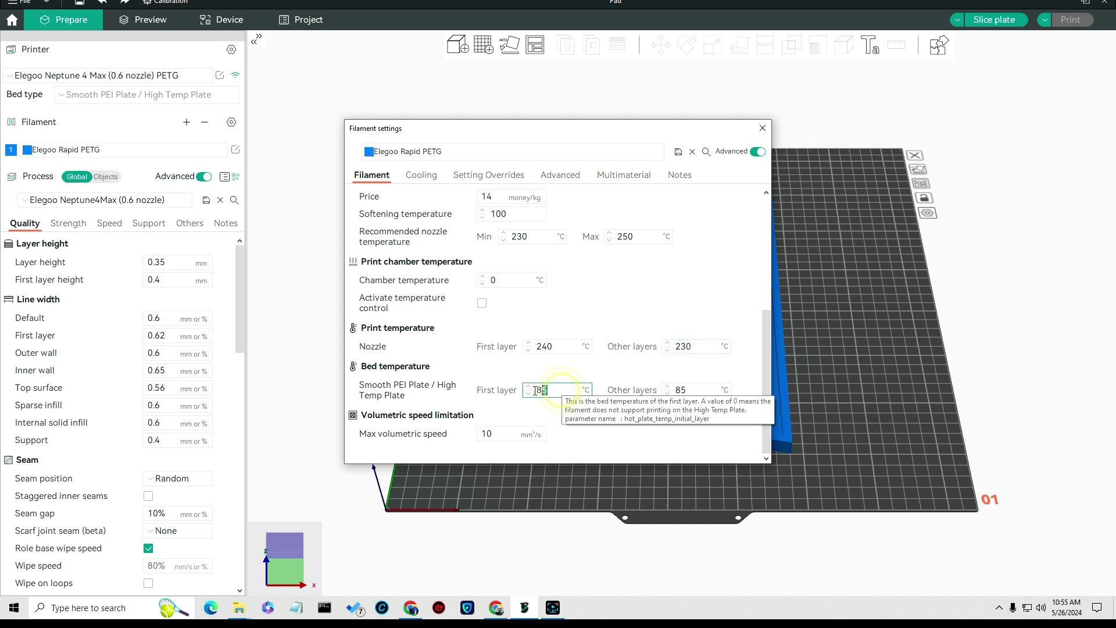
{"action": "double_click", "coordinate": [562, 390]}
{"action": "left_click_drag", "start_coordinate": [696, 390], "coordinate": [674, 392]}
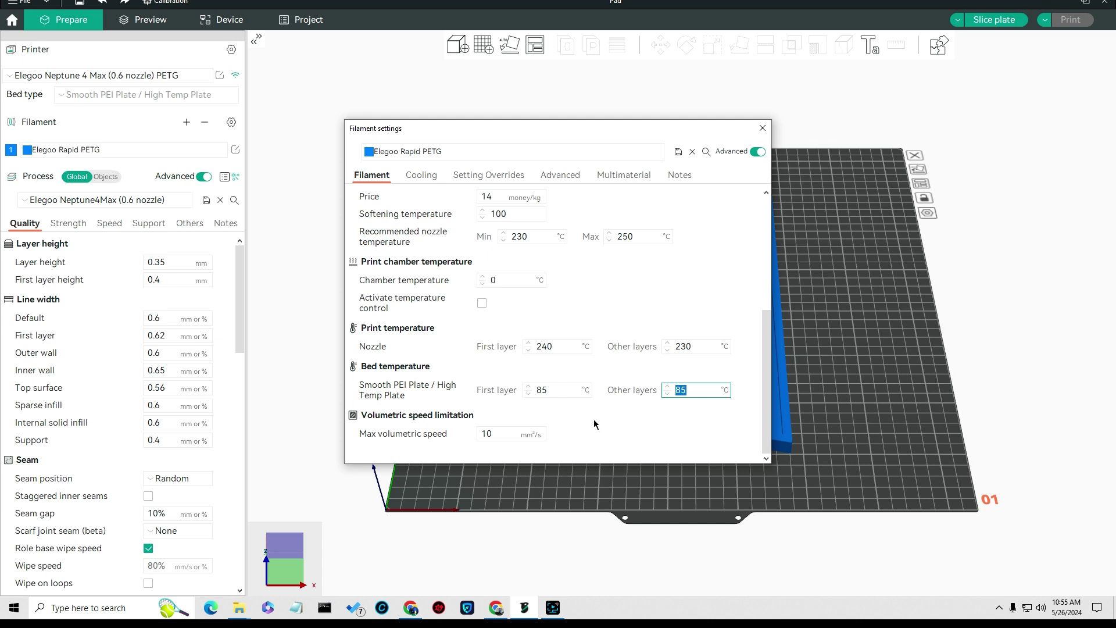
{"action": "scroll", "coordinate": [453, 410], "scroll_direction": "up", "scroll_amount": 2}
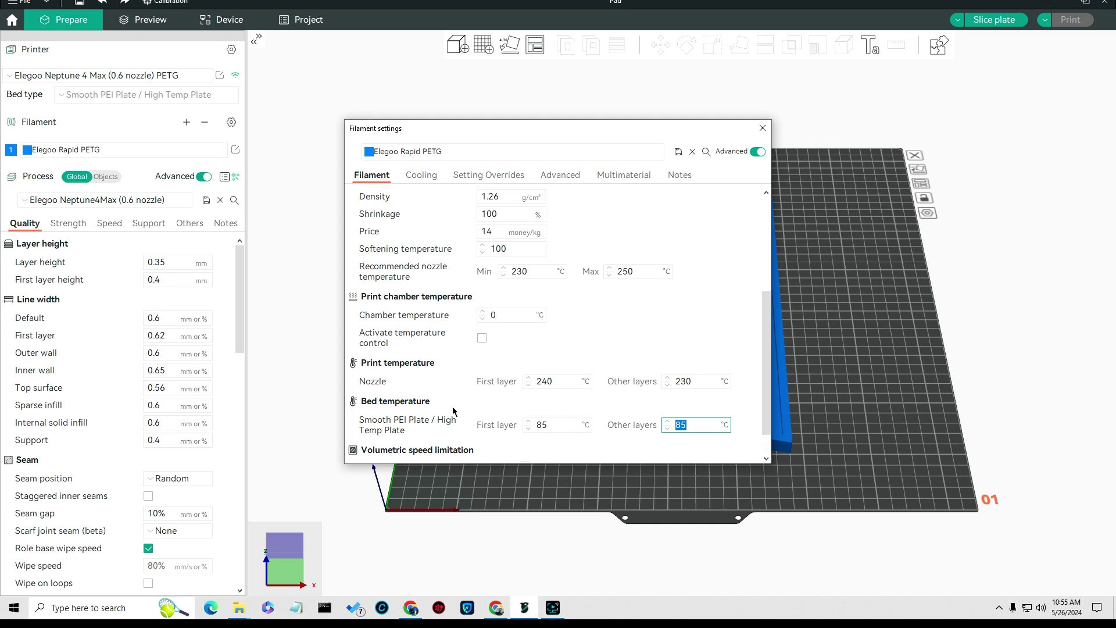
{"action": "scroll", "coordinate": [454, 411], "scroll_direction": "up", "scroll_amount": 3}
{"action": "scroll", "coordinate": [459, 406], "scroll_direction": "down", "scroll_amount": 4}
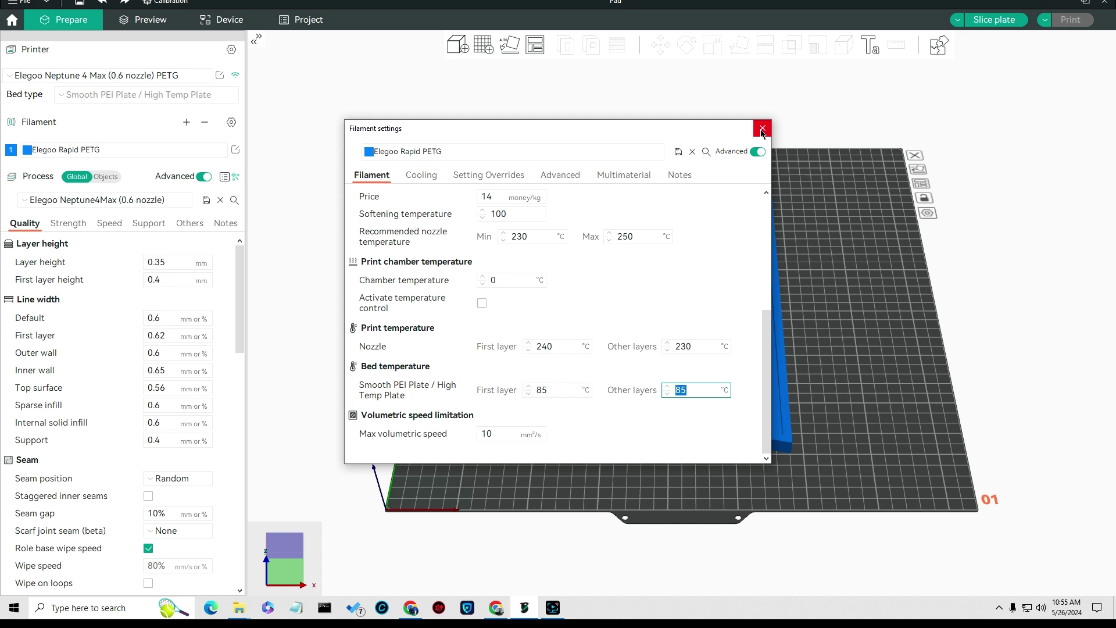
{"action": "scroll", "coordinate": [566, 308], "scroll_direction": "up", "scroll_amount": 3}
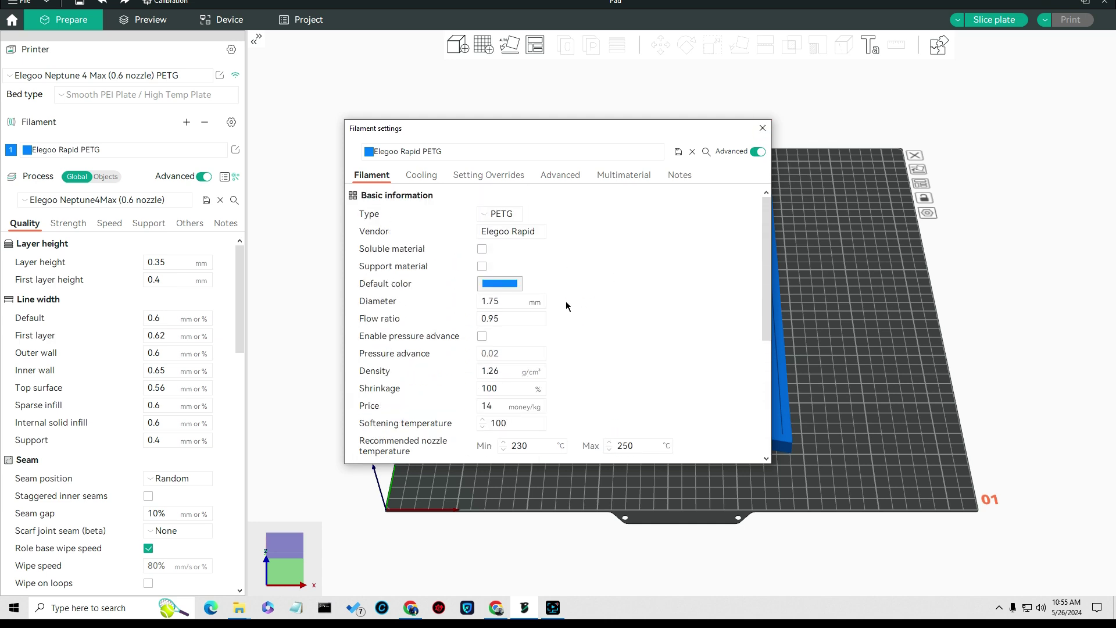
{"action": "scroll", "coordinate": [566, 302], "scroll_direction": "down", "scroll_amount": 5}
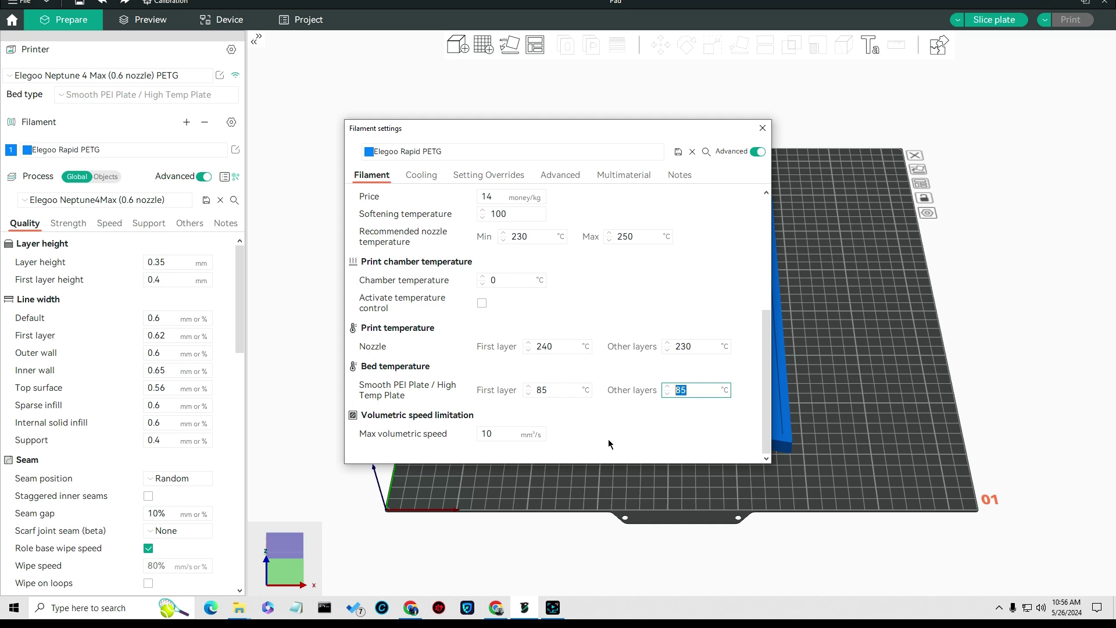
{"action": "scroll", "coordinate": [609, 442], "scroll_direction": "up", "scroll_amount": 4}
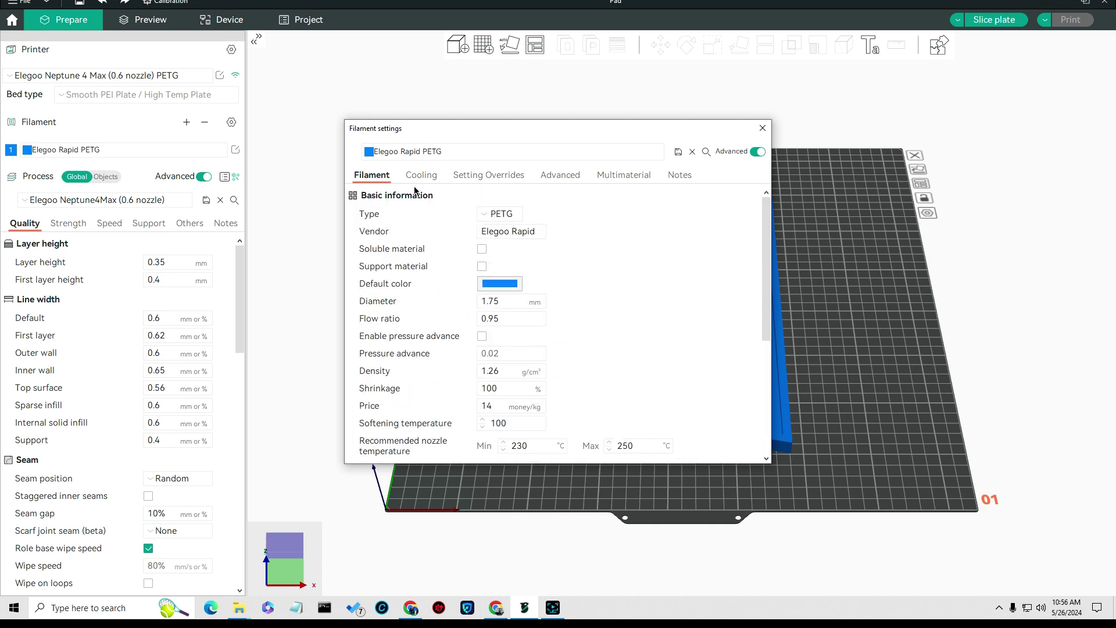
{"action": "scroll", "coordinate": [648, 343], "scroll_direction": "down", "scroll_amount": 4}
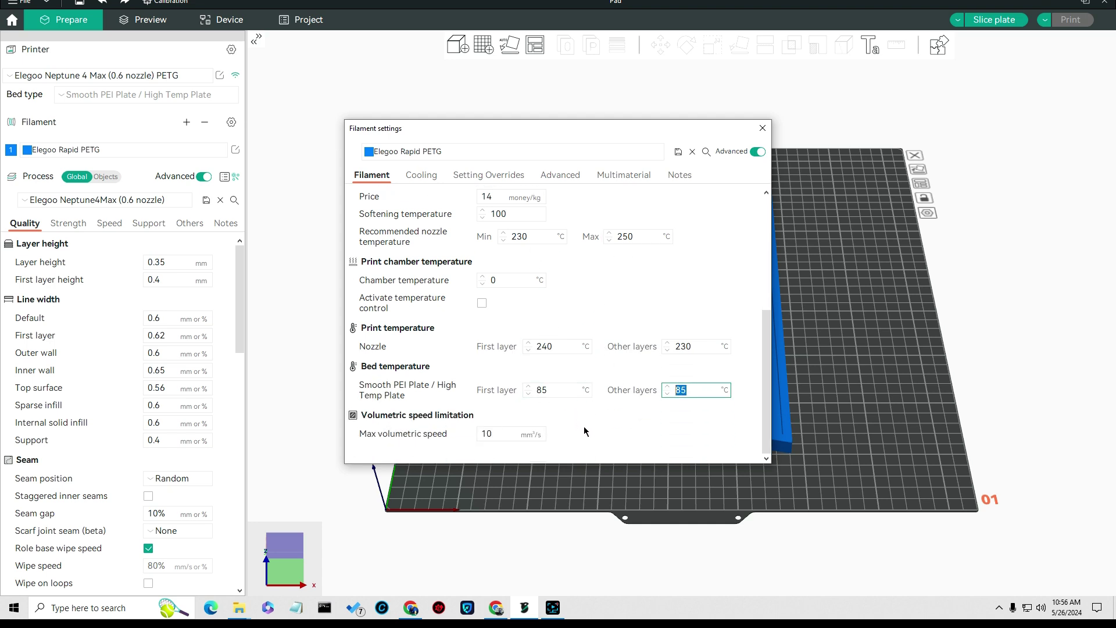
{"action": "scroll", "coordinate": [587, 428], "scroll_direction": "up", "scroll_amount": 4}
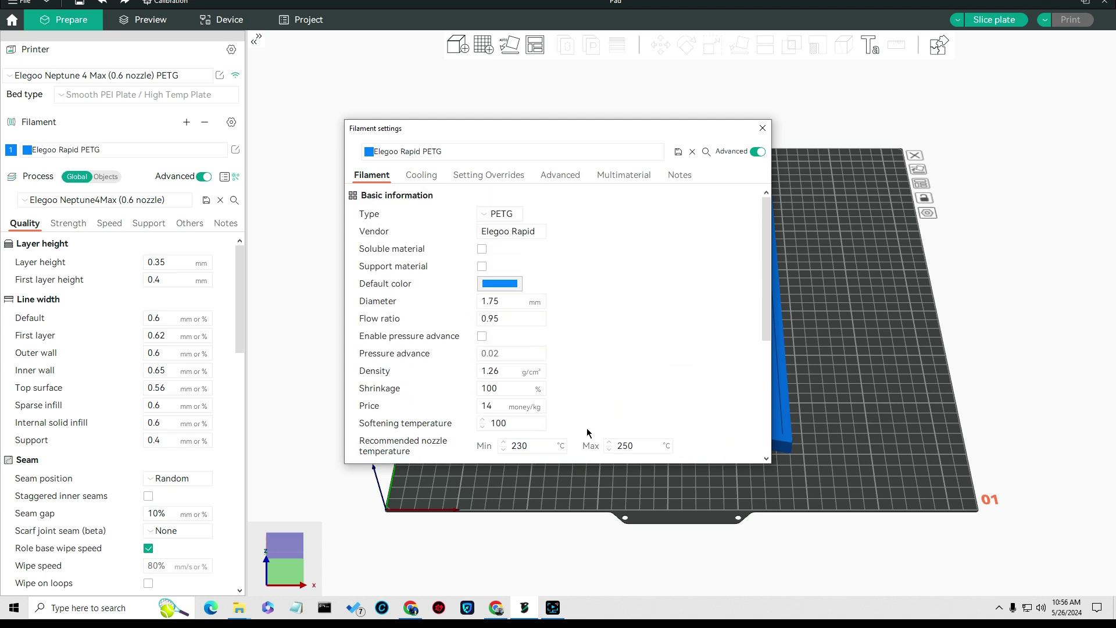
- Review the filament's Cooling, Setting Overrides, Advanced, Multimaterial and Notes pages unchanged, then close the dialog
{"action": "left_click", "coordinate": [418, 176]}
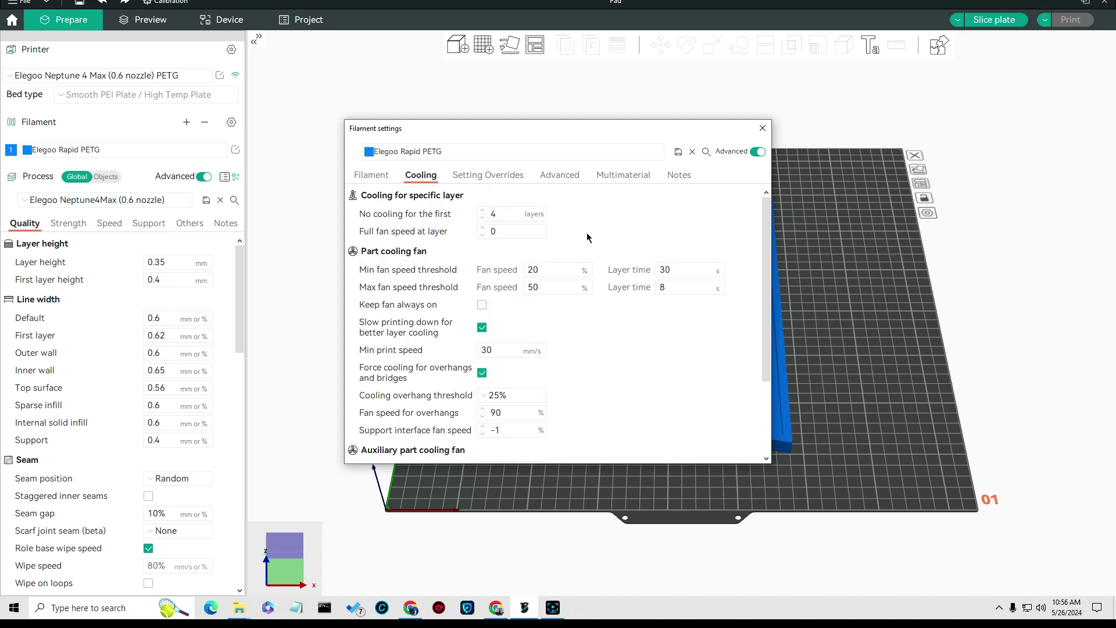
{"action": "scroll", "coordinate": [560, 304], "scroll_direction": "down", "scroll_amount": 1}
{"action": "scroll", "coordinate": [560, 305], "scroll_direction": "down", "scroll_amount": 2}
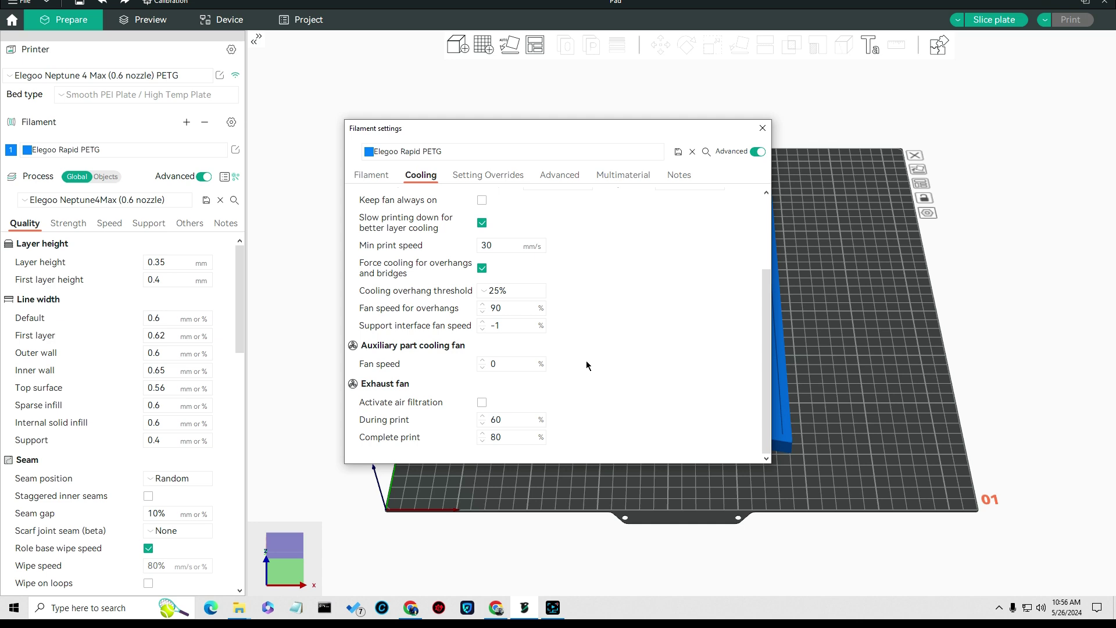
{"action": "scroll", "coordinate": [586, 361], "scroll_direction": "up", "scroll_amount": 3}
{"action": "left_click", "coordinate": [497, 176]}
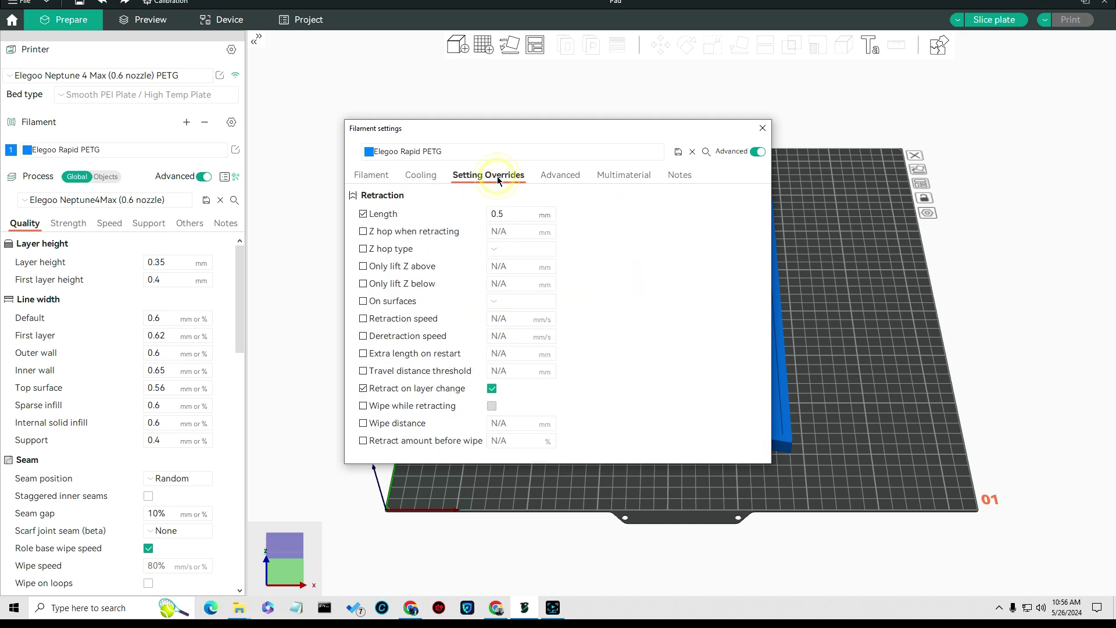
{"action": "left_click", "coordinate": [560, 175]}
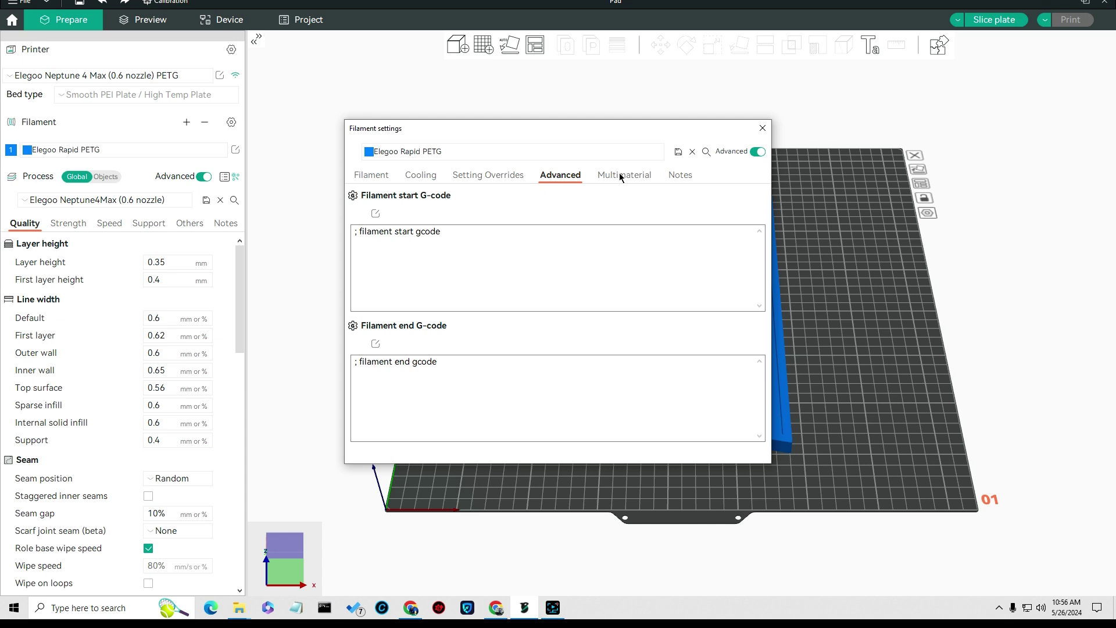
{"action": "left_click", "coordinate": [620, 176]}
{"action": "left_click", "coordinate": [679, 175]}
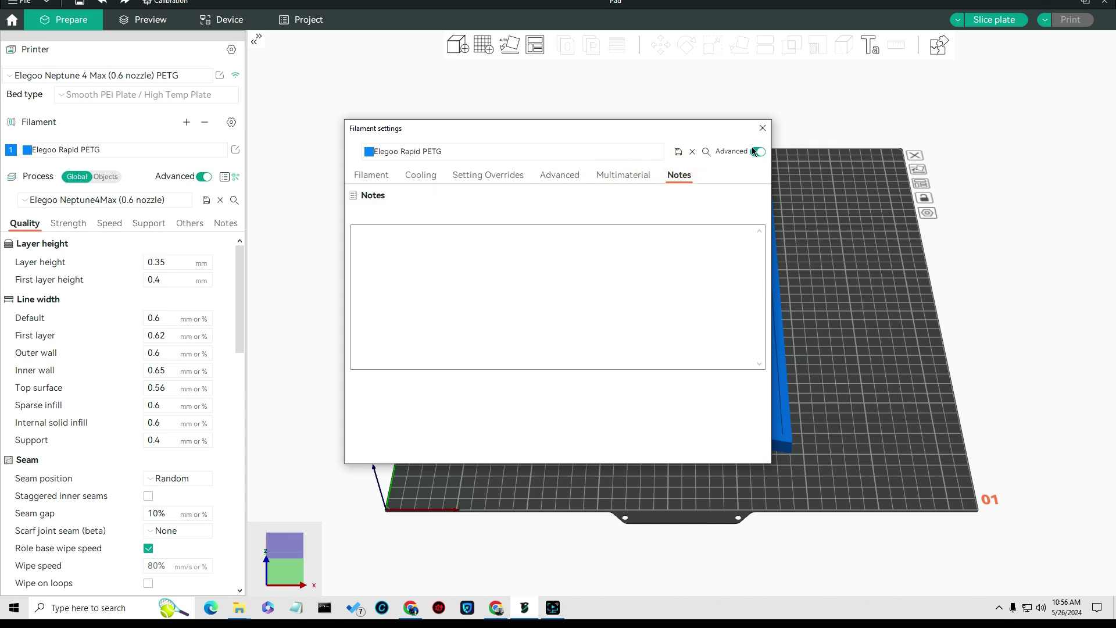
{"action": "left_click", "coordinate": [762, 128]}
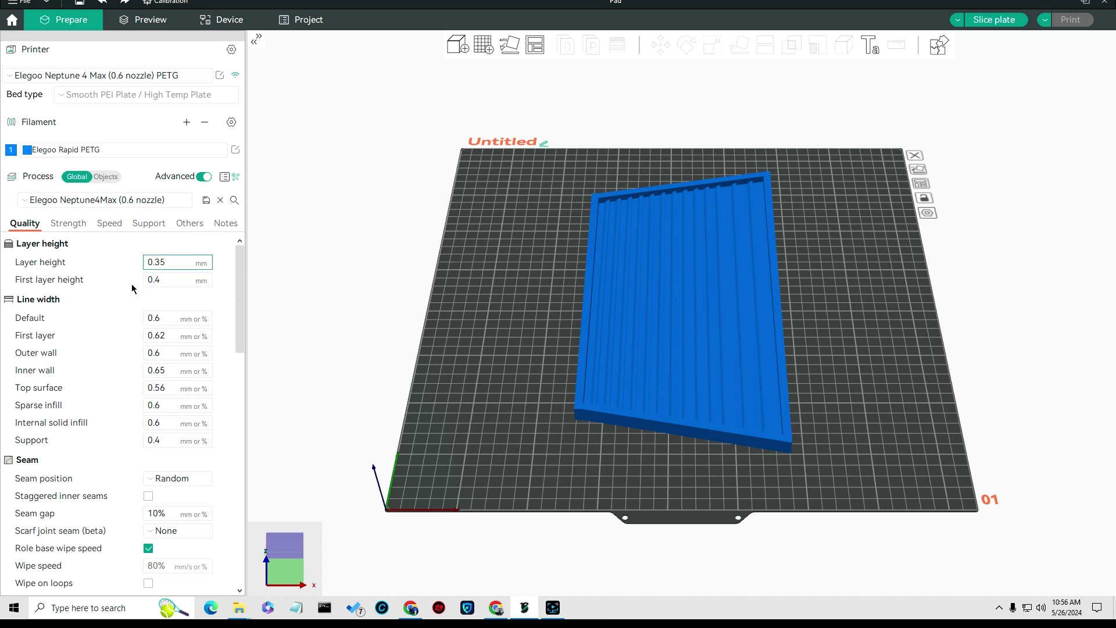
{"action": "left_click", "coordinate": [159, 279]}
{"action": "scroll", "coordinate": [116, 309], "scroll_direction": "down", "scroll_amount": 2}
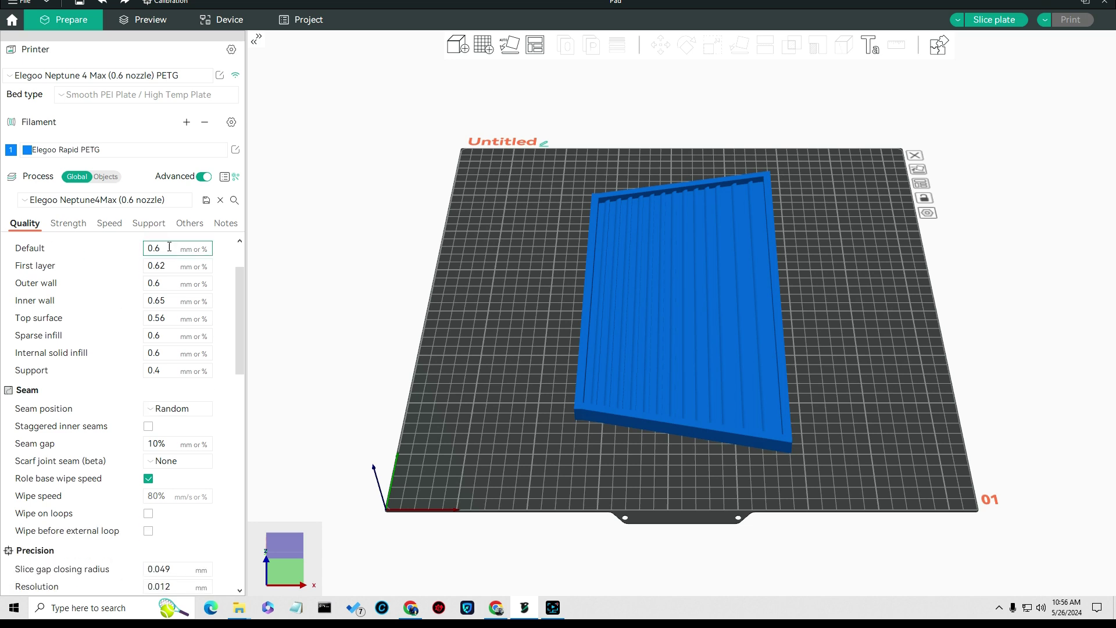
{"action": "left_click", "coordinate": [169, 246]}
{"action": "scroll", "coordinate": [108, 393], "scroll_direction": "down", "scroll_amount": 2}
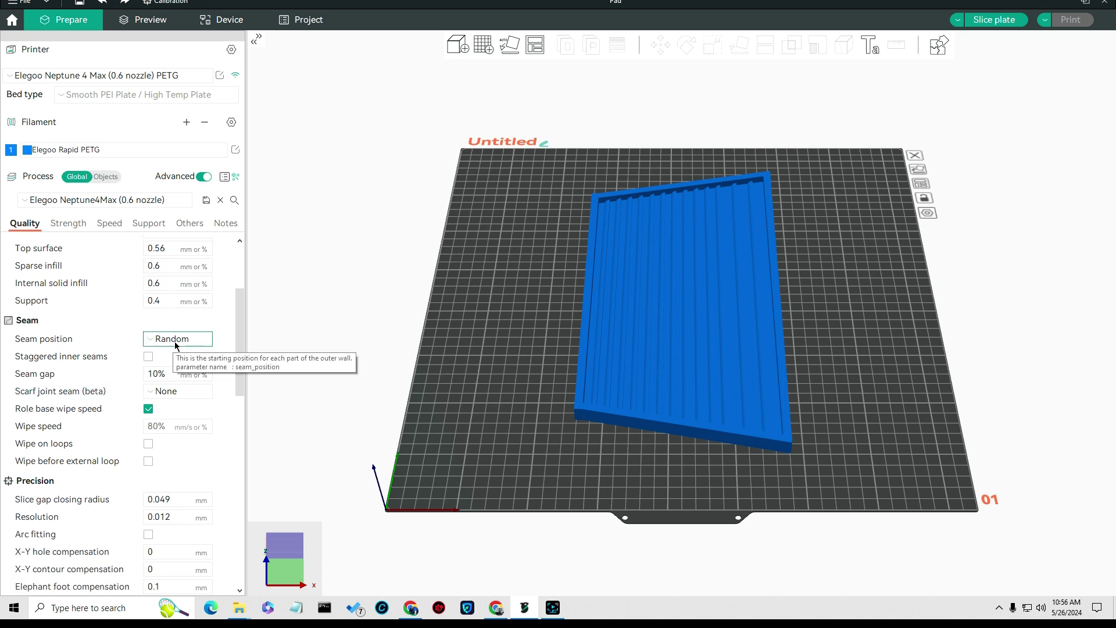
{"action": "scroll", "coordinate": [99, 364], "scroll_direction": "down", "scroll_amount": 1}
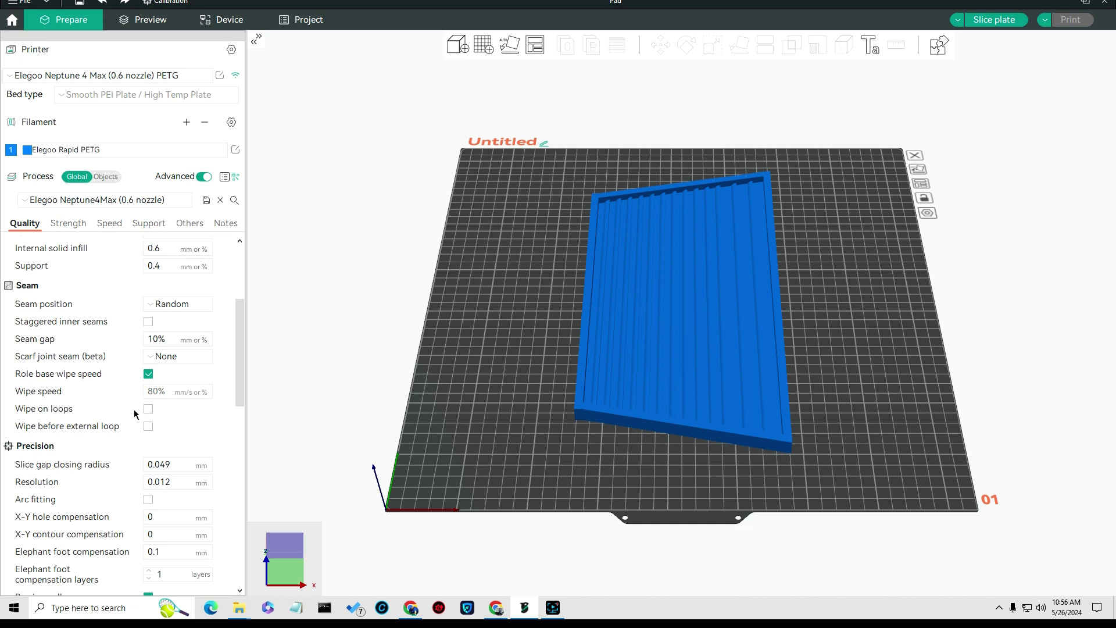
{"action": "mouse_move", "coordinate": [40, 378]}
{"action": "scroll", "coordinate": [99, 444], "scroll_direction": "down", "scroll_amount": 2}
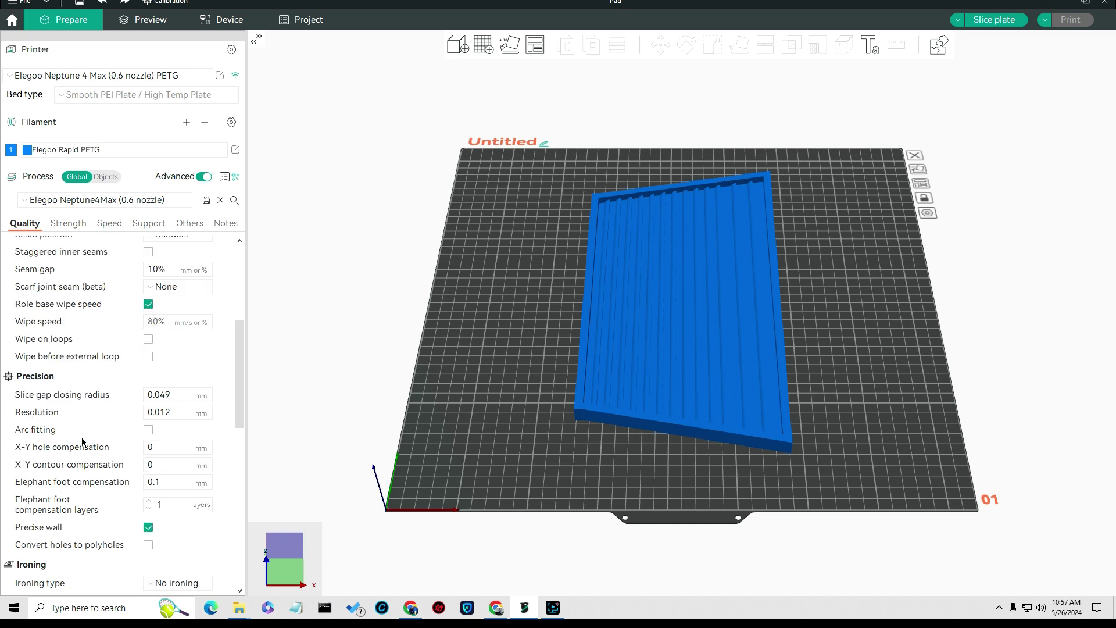
{"action": "scroll", "coordinate": [120, 417], "scroll_direction": "down", "scroll_amount": 1}
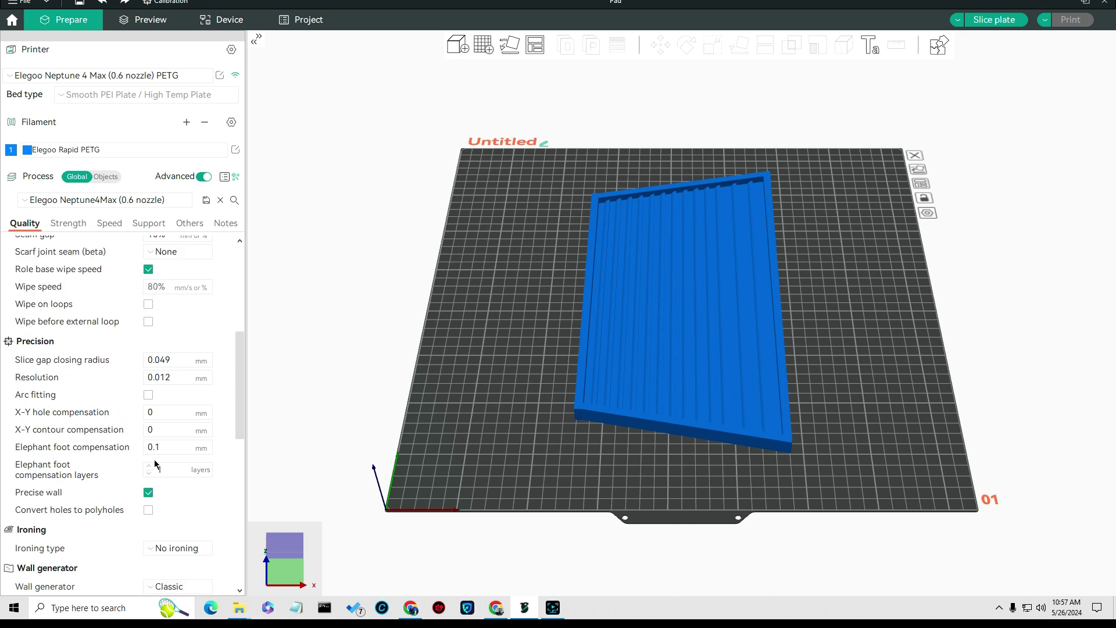
{"action": "scroll", "coordinate": [155, 463], "scroll_direction": "down", "scroll_amount": 2}
{"action": "scroll", "coordinate": [127, 476], "scroll_direction": "down", "scroll_amount": 2}
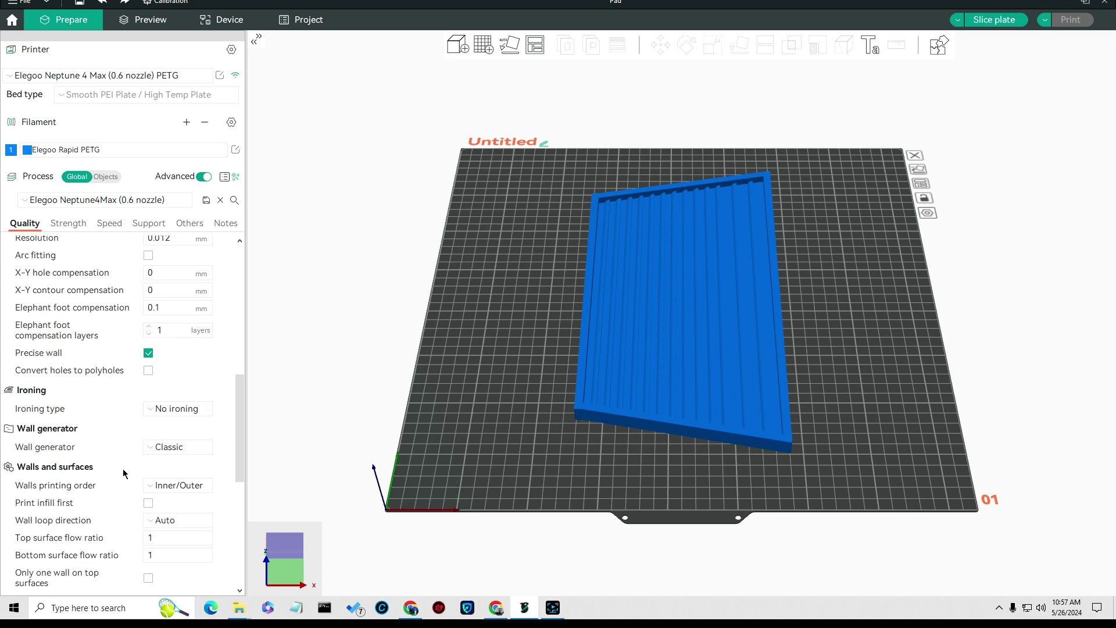
{"action": "left_click", "coordinate": [158, 409]}
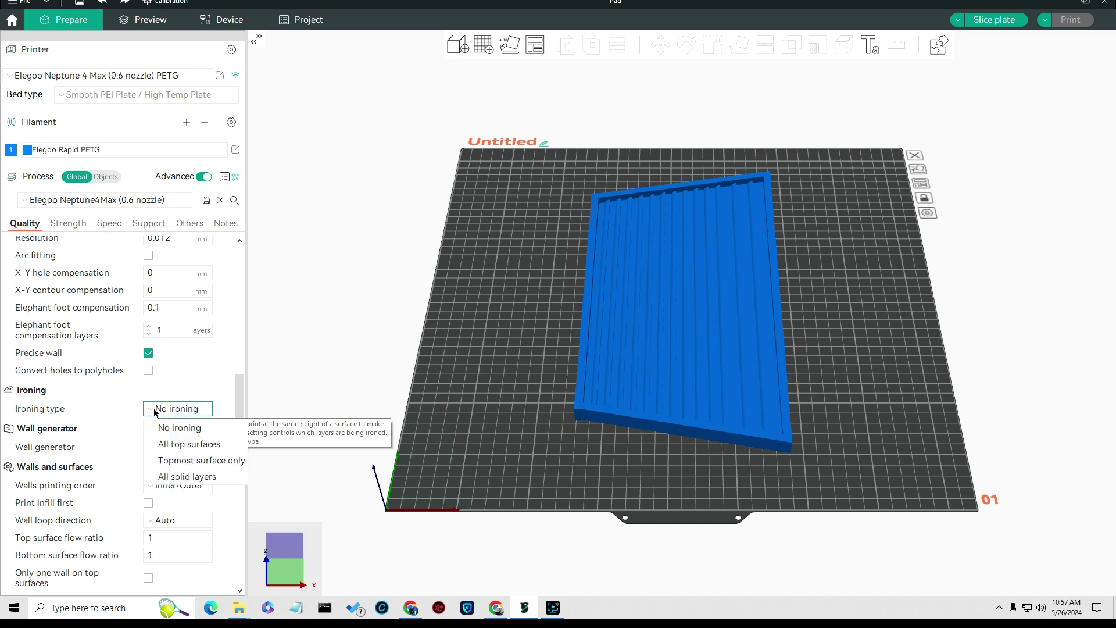
{"action": "scroll", "coordinate": [222, 376], "scroll_direction": "up", "scroll_amount": 1}
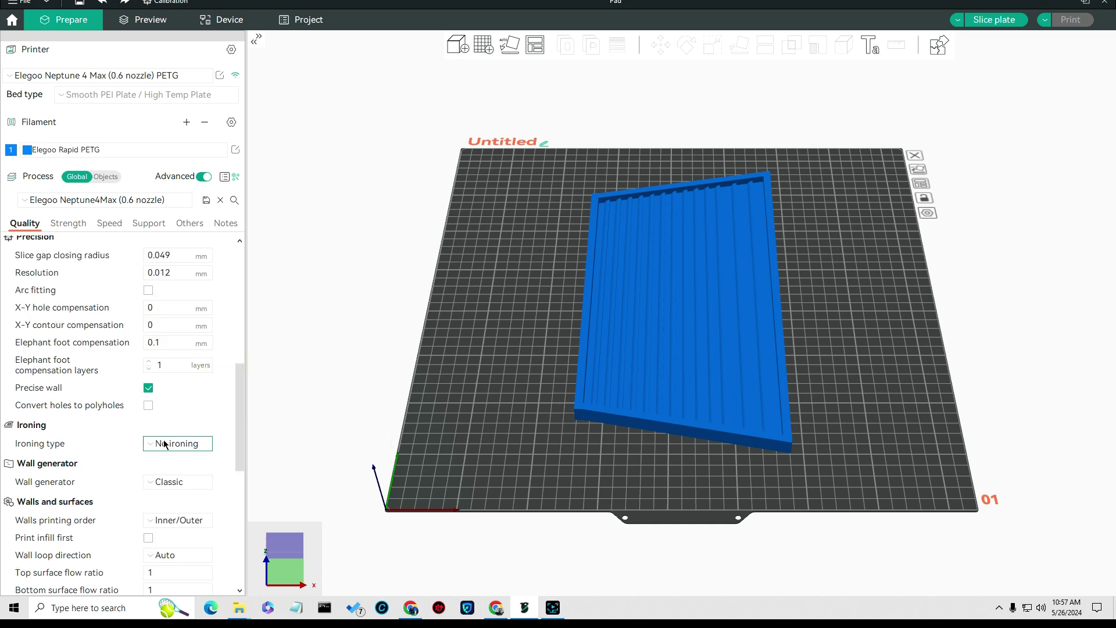
{"action": "scroll", "coordinate": [163, 446], "scroll_direction": "down", "scroll_amount": 2}
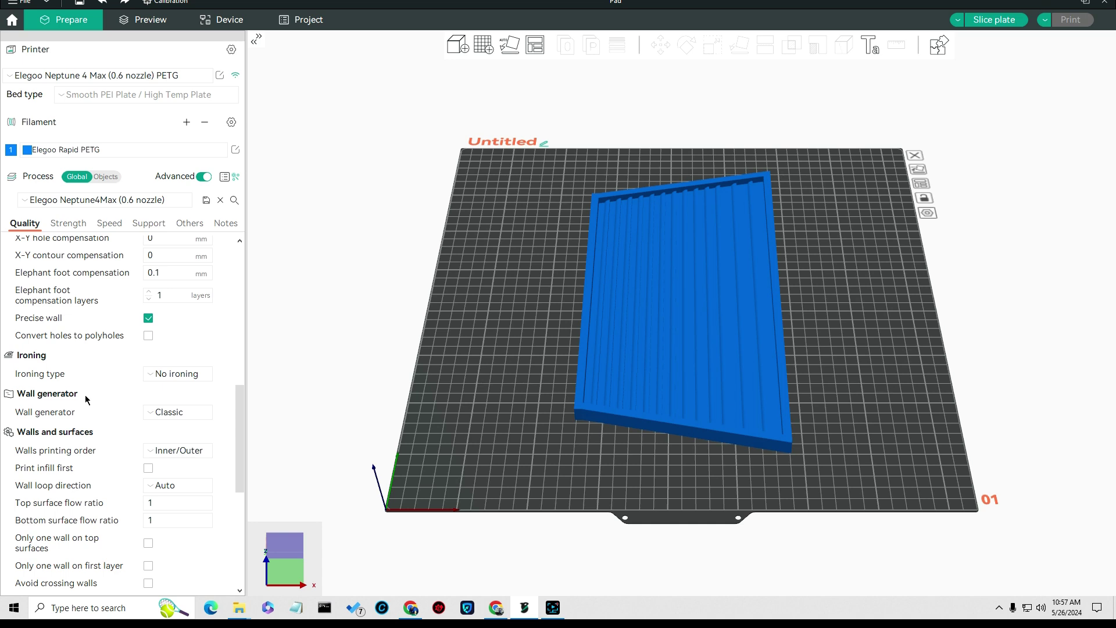
{"action": "scroll", "coordinate": [109, 421], "scroll_direction": "down", "scroll_amount": 1}
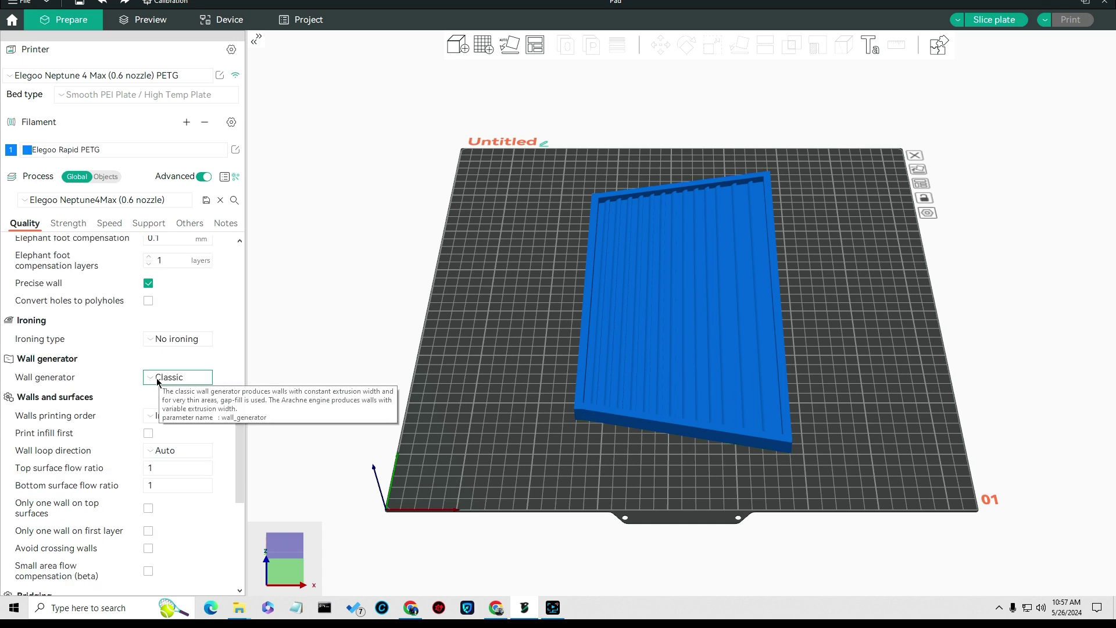
{"action": "left_click", "coordinate": [152, 378]}
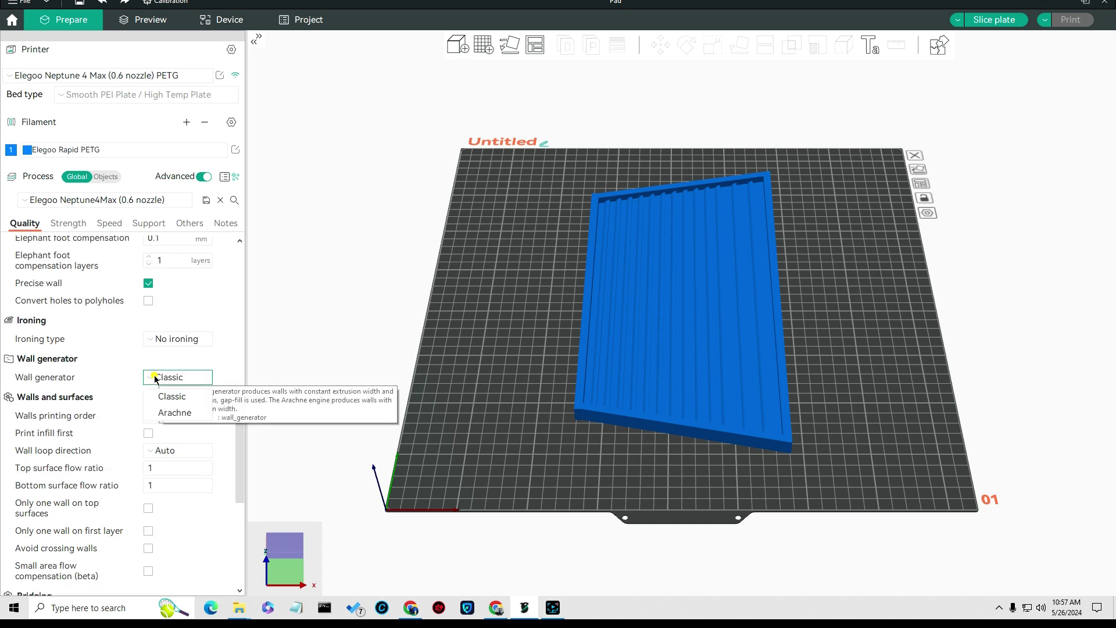
{"action": "left_click", "coordinate": [176, 413]}
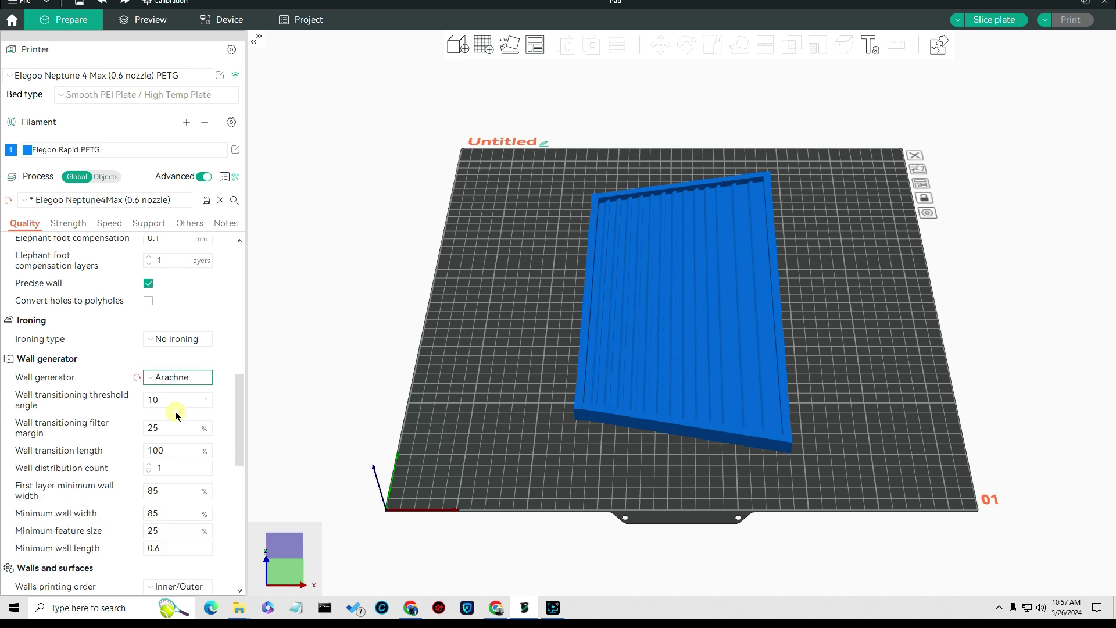
{"action": "left_click", "coordinate": [172, 379]}
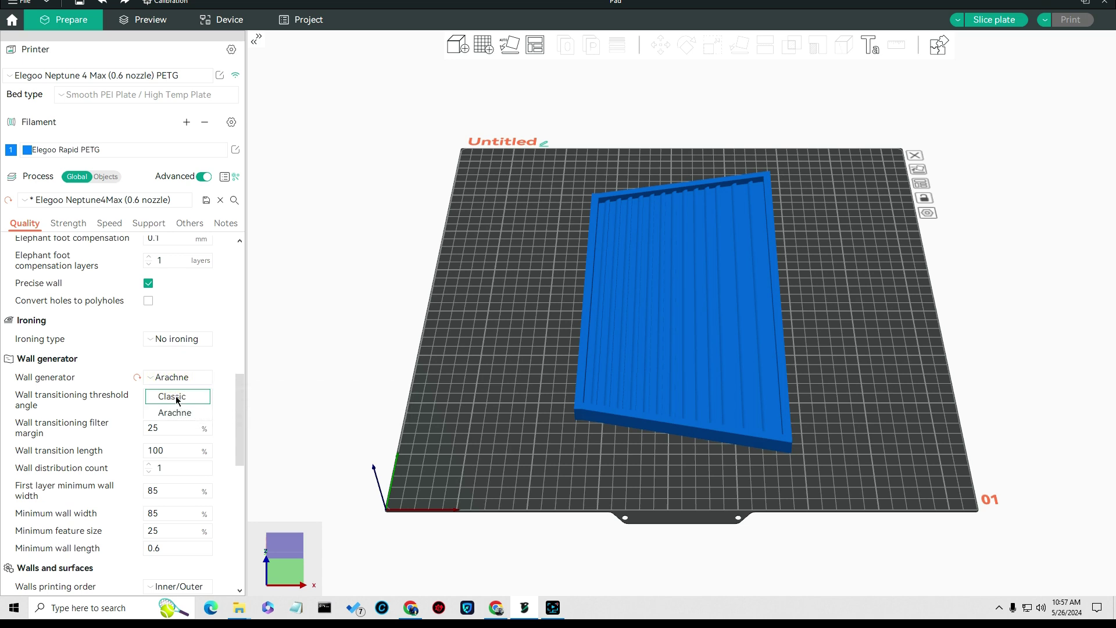
{"action": "left_click", "coordinate": [176, 397]}
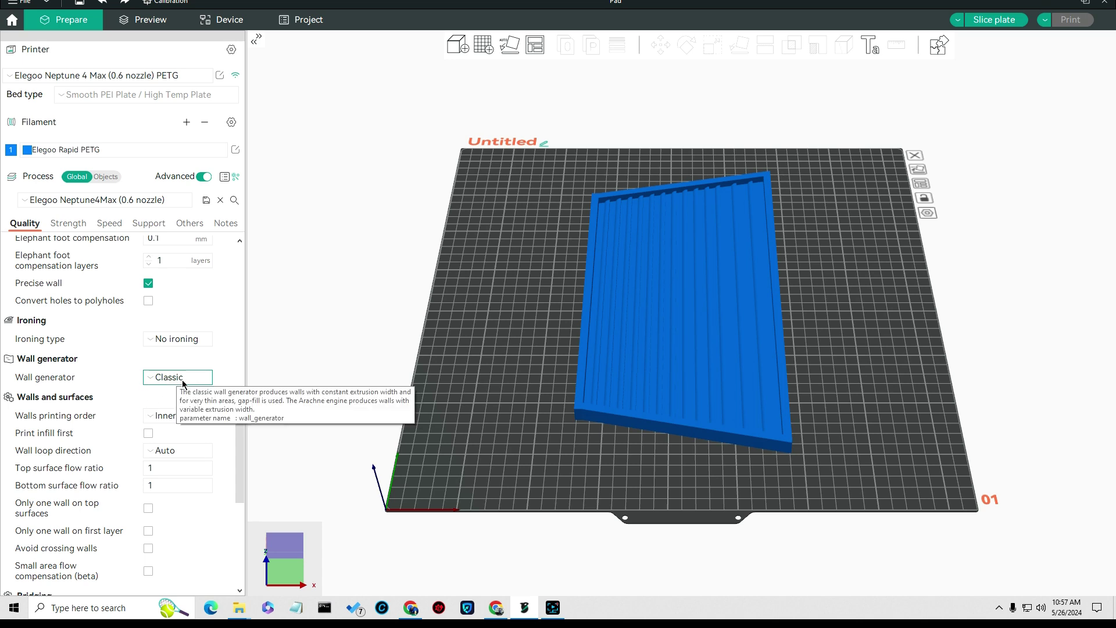
{"action": "scroll", "coordinate": [117, 398], "scroll_direction": "down", "scroll_amount": 1}
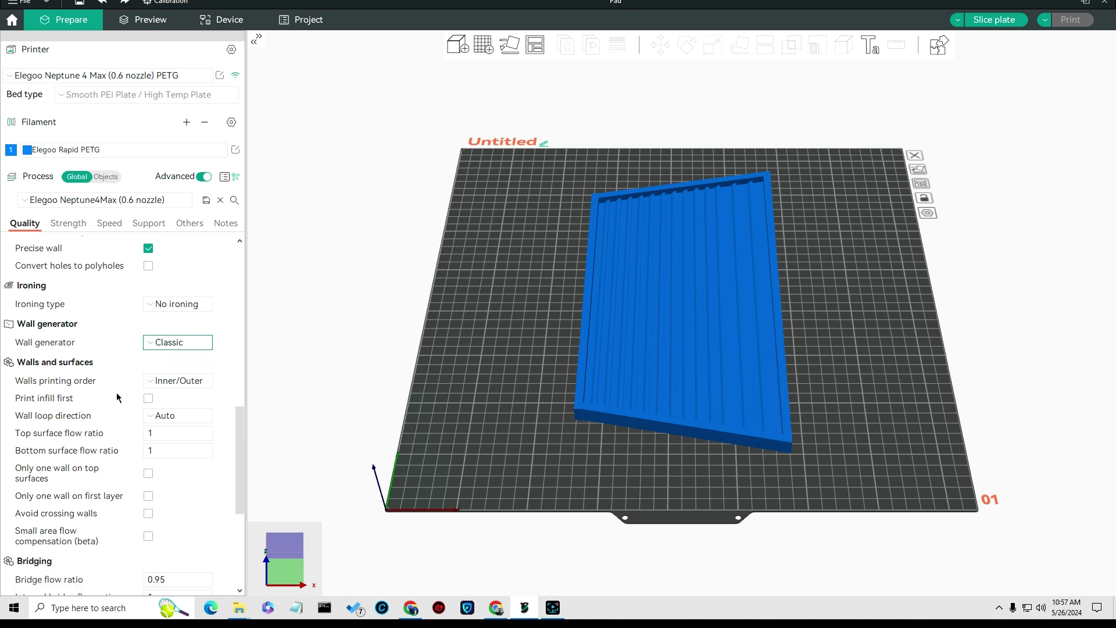
{"action": "scroll", "coordinate": [120, 417], "scroll_direction": "down", "scroll_amount": 2}
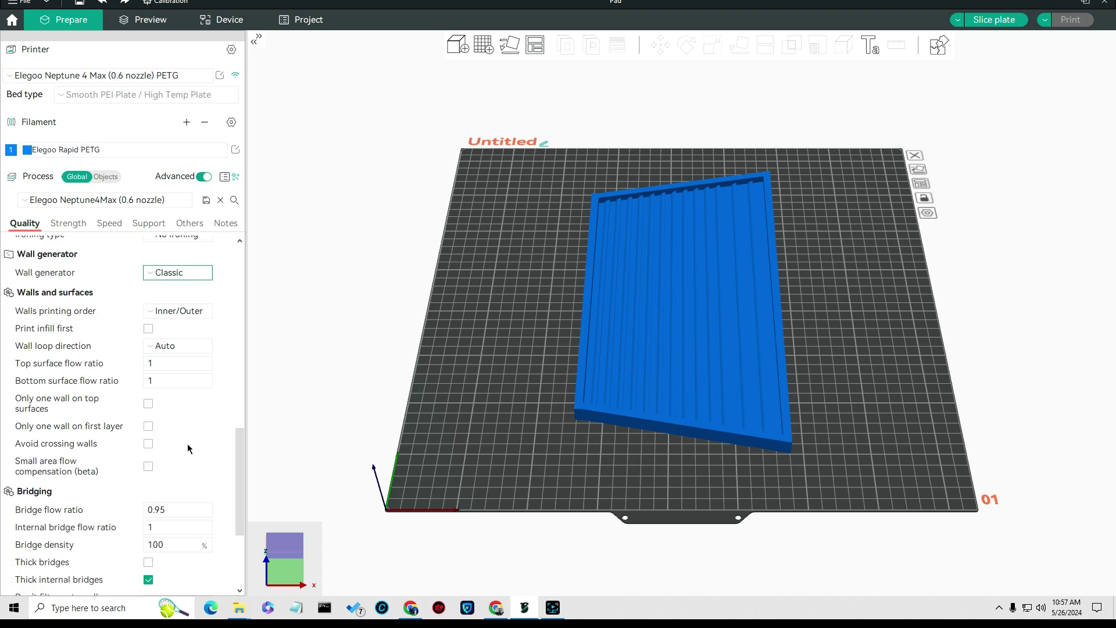
{"action": "scroll", "coordinate": [189, 445], "scroll_direction": "down", "scroll_amount": 2}
{"action": "scroll", "coordinate": [189, 439], "scroll_direction": "down", "scroll_amount": 2}
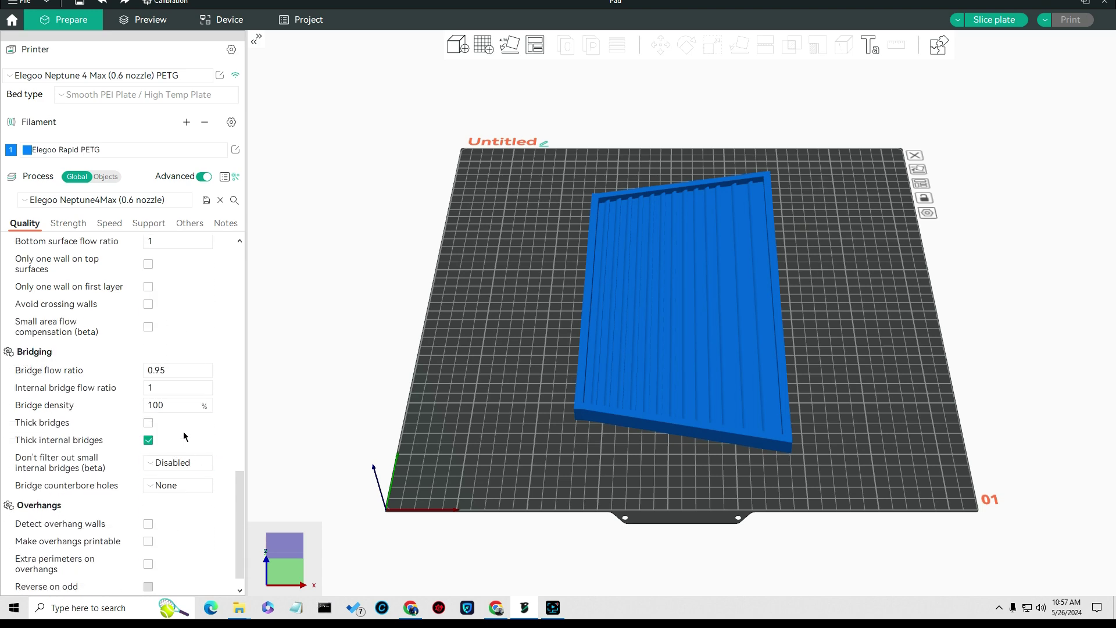
{"action": "left_click_drag", "start_coordinate": [240, 517], "coordinate": [229, 222]}
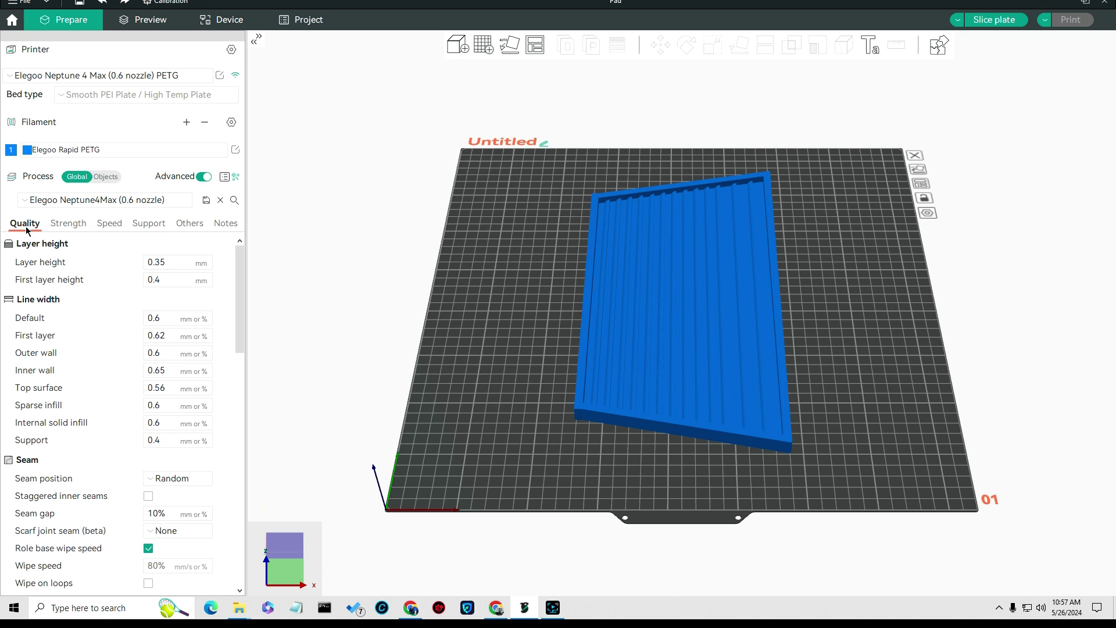
- On the Strength tab, keep wall loops at 2 and leave the top surface pattern unchanged
{"action": "left_click", "coordinate": [74, 227]}
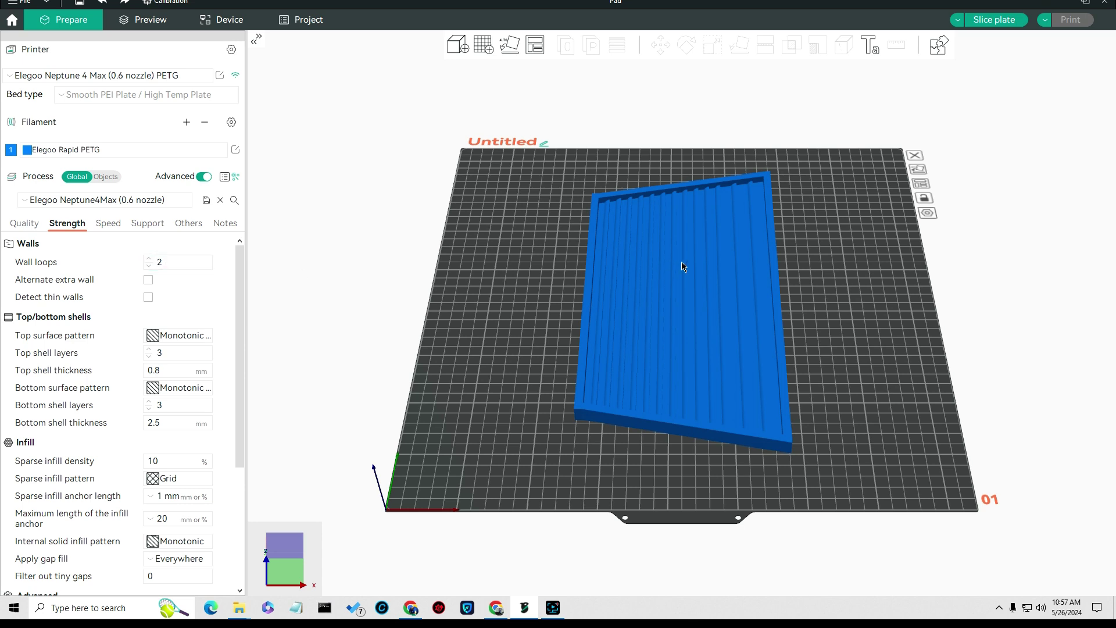
{"action": "left_click", "coordinate": [149, 259]}
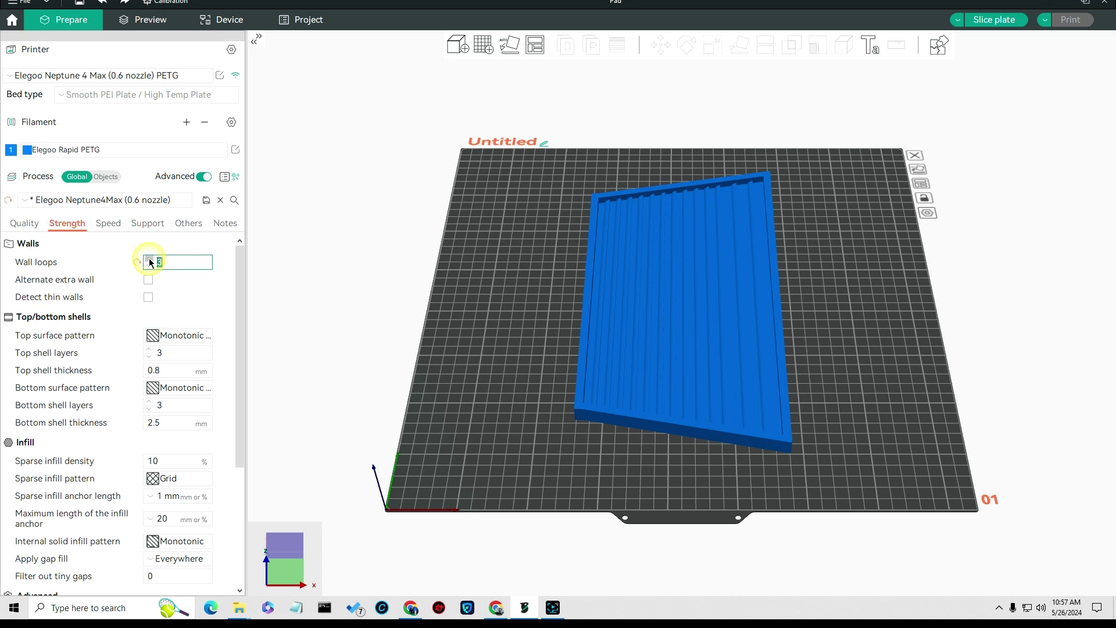
{"action": "left_click", "coordinate": [149, 266]}
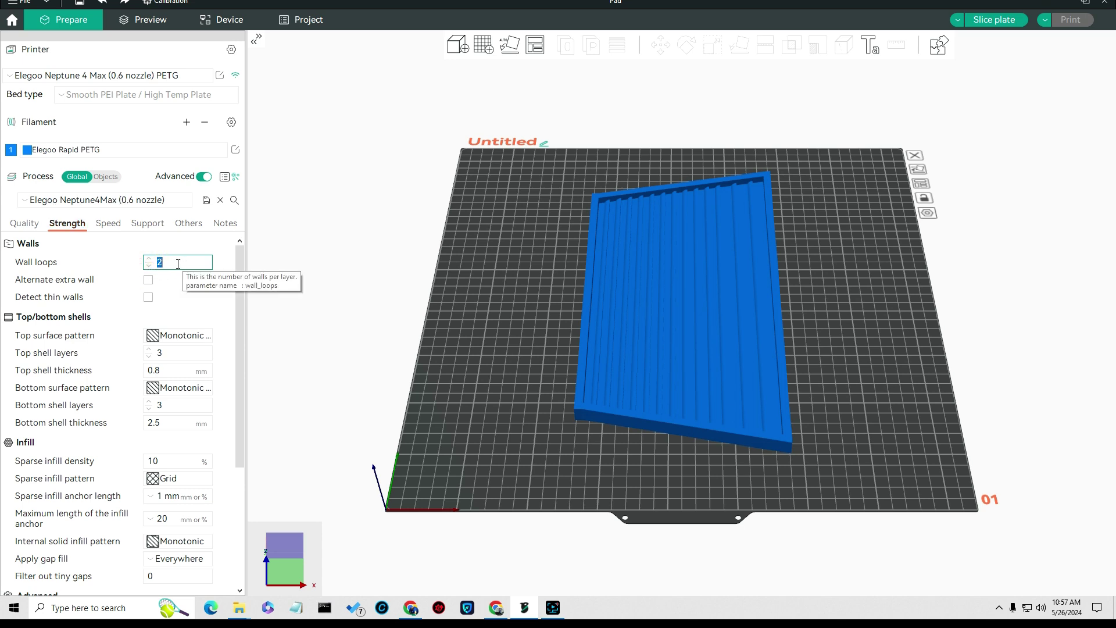
{"action": "left_click", "coordinate": [190, 336]}
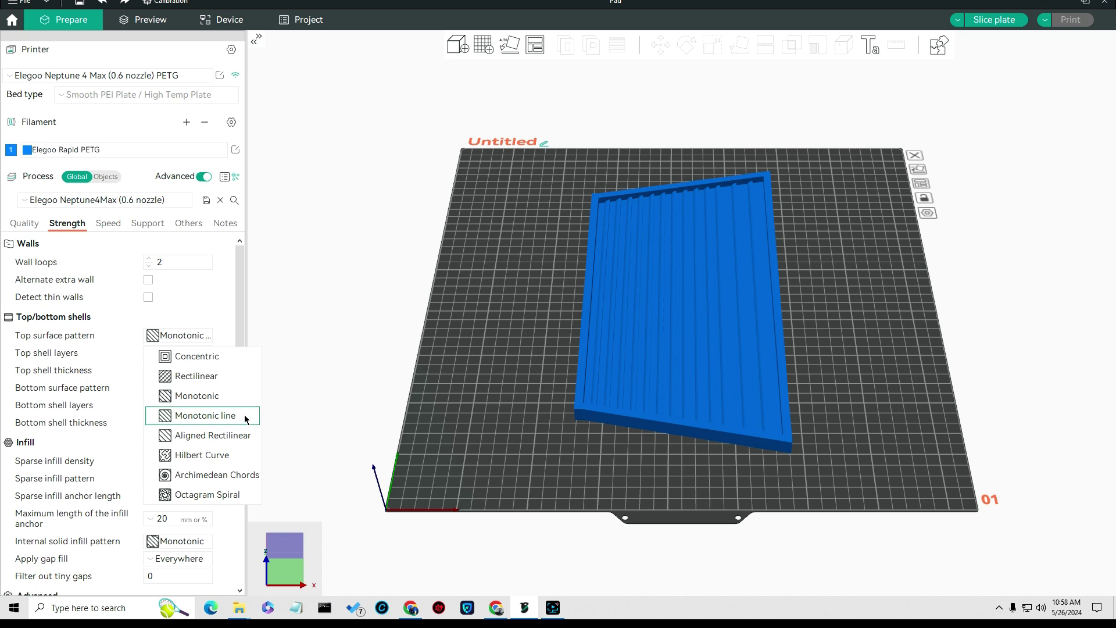
{"action": "left_click", "coordinate": [201, 415]}
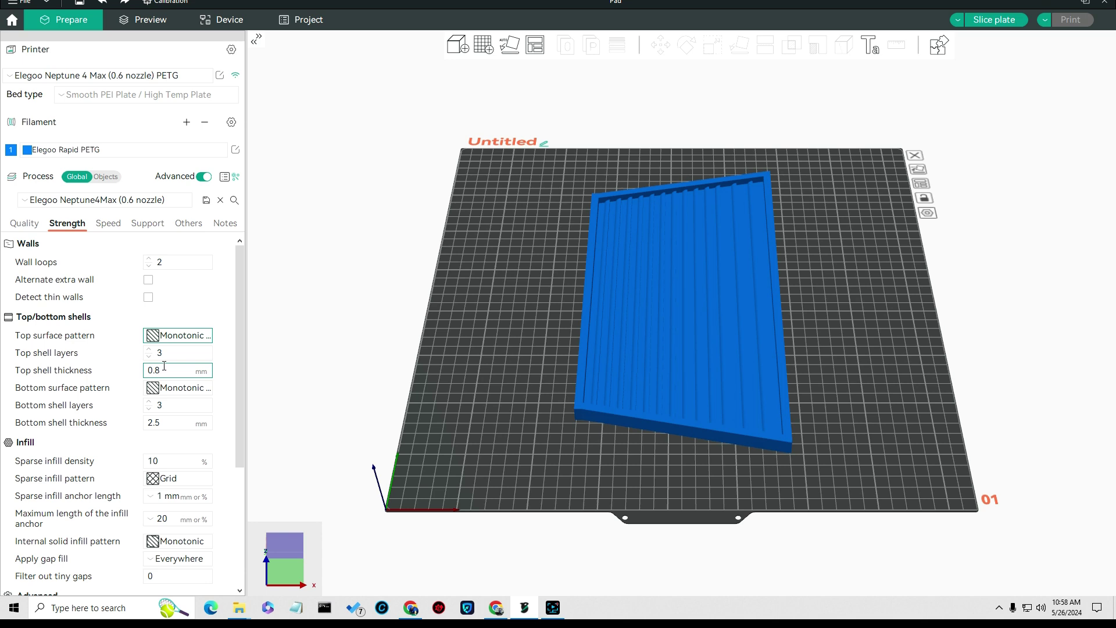
- Scroll to the Infill section and open the sparse infill pattern list, showing 10% Grid
{"action": "scroll", "coordinate": [148, 354], "scroll_direction": "down", "scroll_amount": 1}
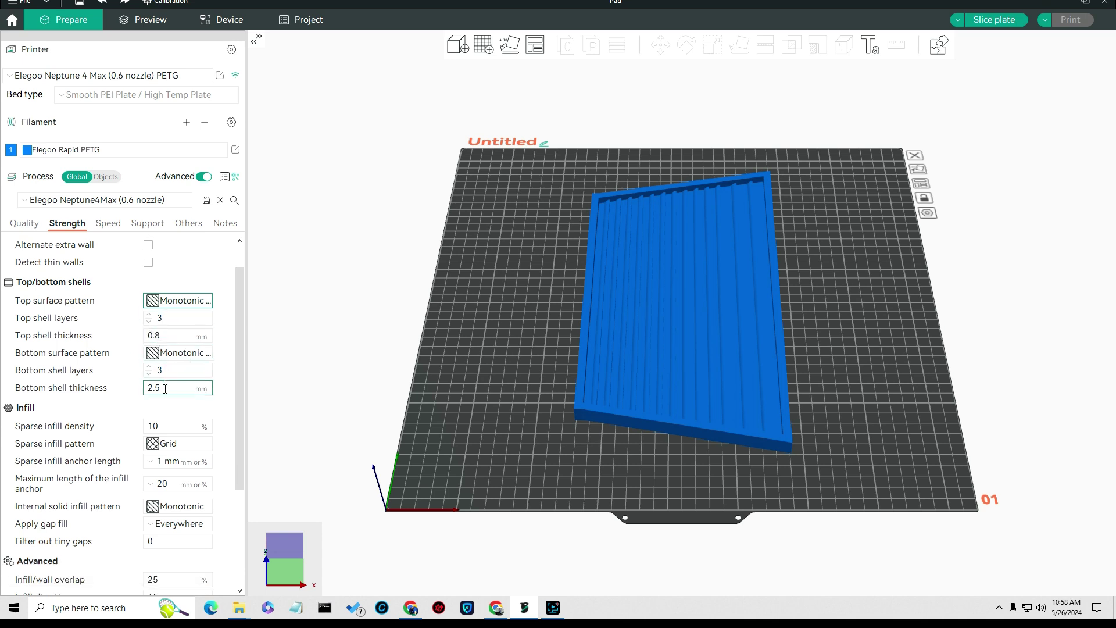
{"action": "scroll", "coordinate": [111, 405], "scroll_direction": "down", "scroll_amount": 2}
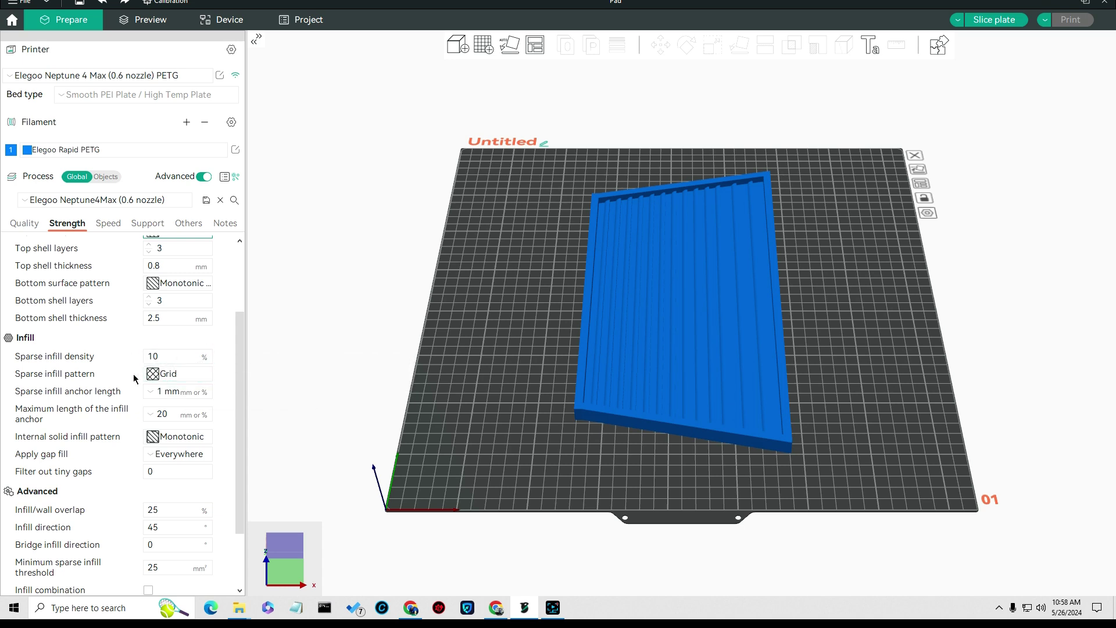
{"action": "left_click", "coordinate": [175, 376]}
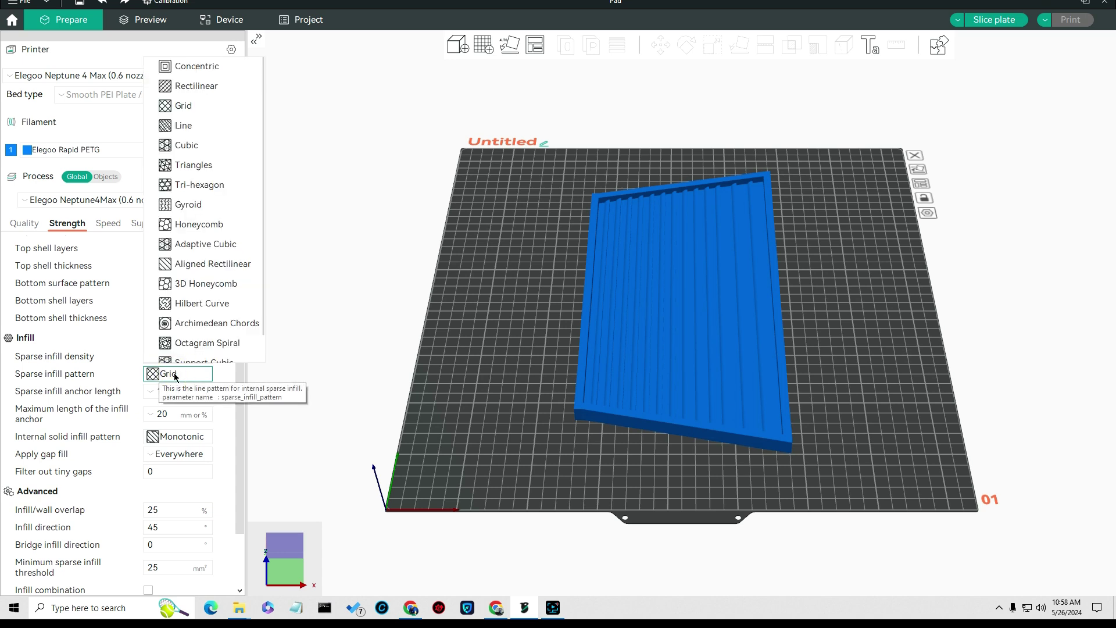
{"action": "left_click", "coordinate": [197, 107]}
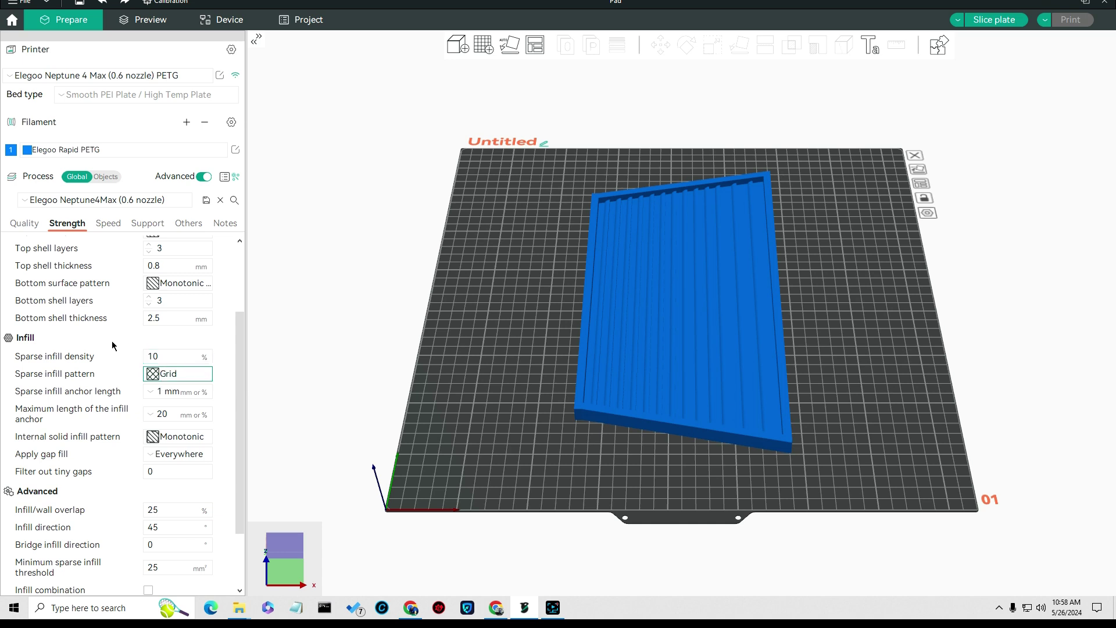
{"action": "scroll", "coordinate": [97, 446], "scroll_direction": "down", "scroll_amount": 2}
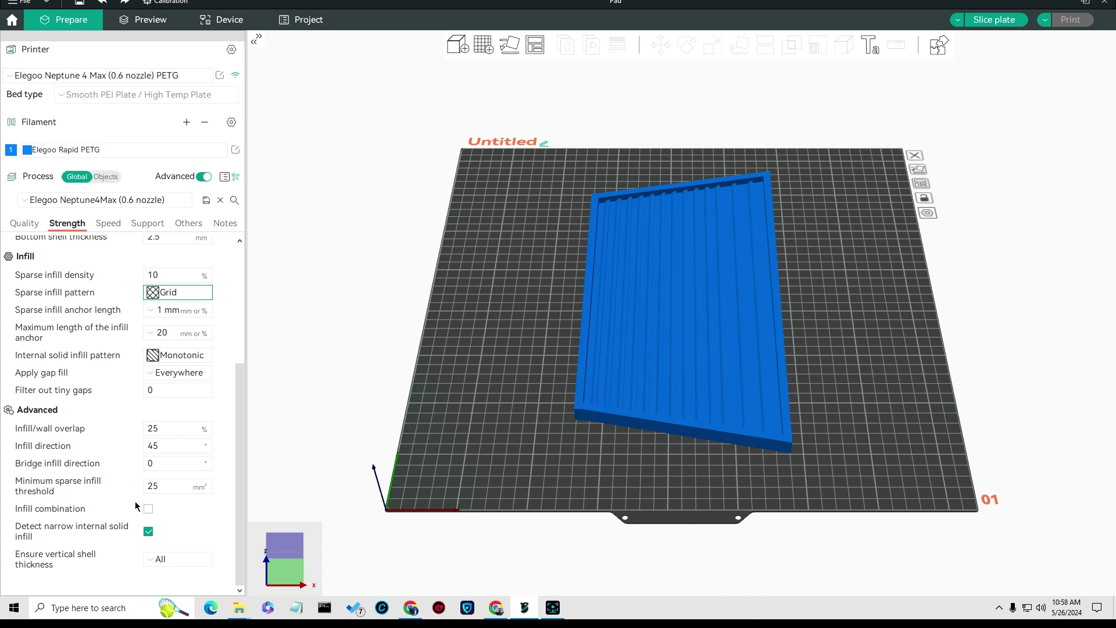
{"action": "scroll", "coordinate": [135, 500], "scroll_direction": "up", "scroll_amount": 5}
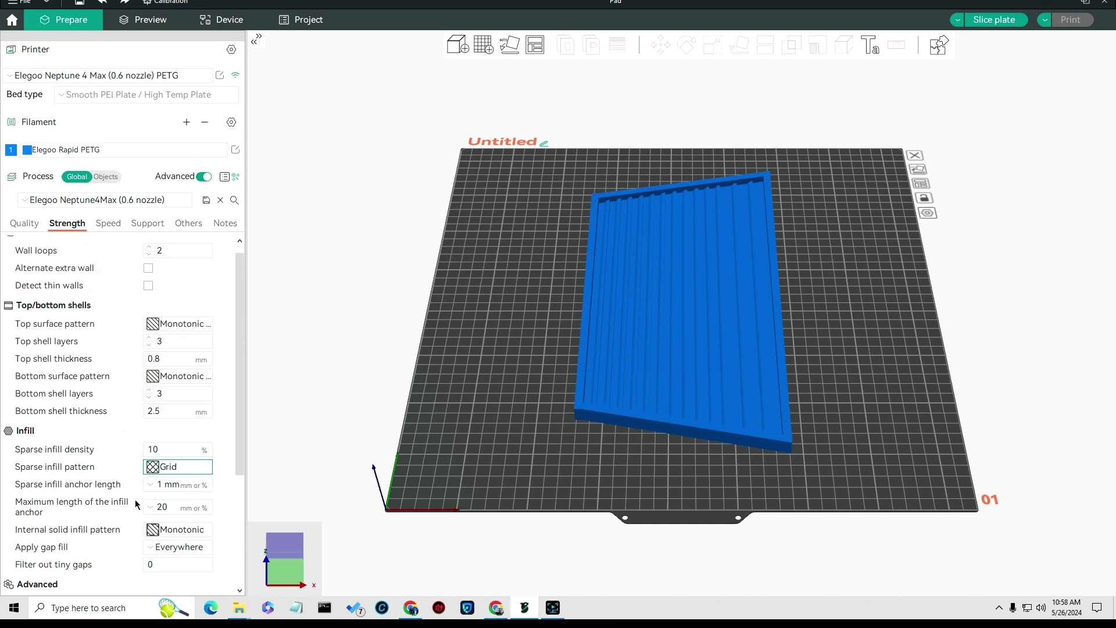
{"action": "left_click", "coordinate": [109, 226]}
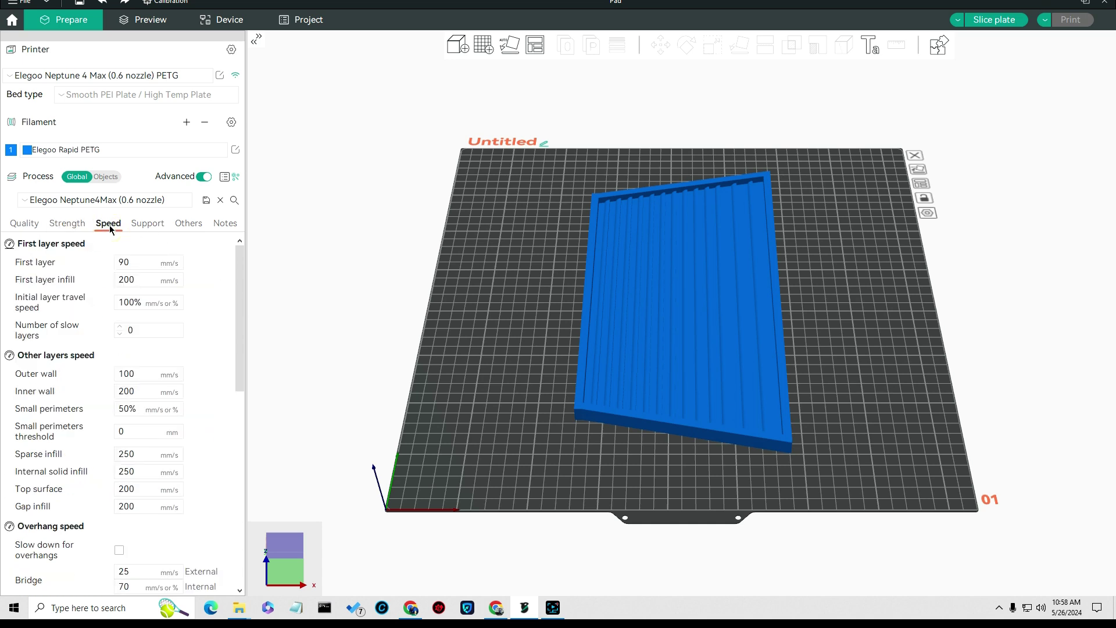
- Set the first layer speed to 90 mm/s
{"action": "double_click", "coordinate": [145, 262]}
{"action": "type", "text": "90"}
{"action": "scroll", "coordinate": [157, 349], "scroll_direction": "down", "scroll_amount": 1}
{"action": "scroll", "coordinate": [167, 353], "scroll_direction": "down", "scroll_amount": 1}
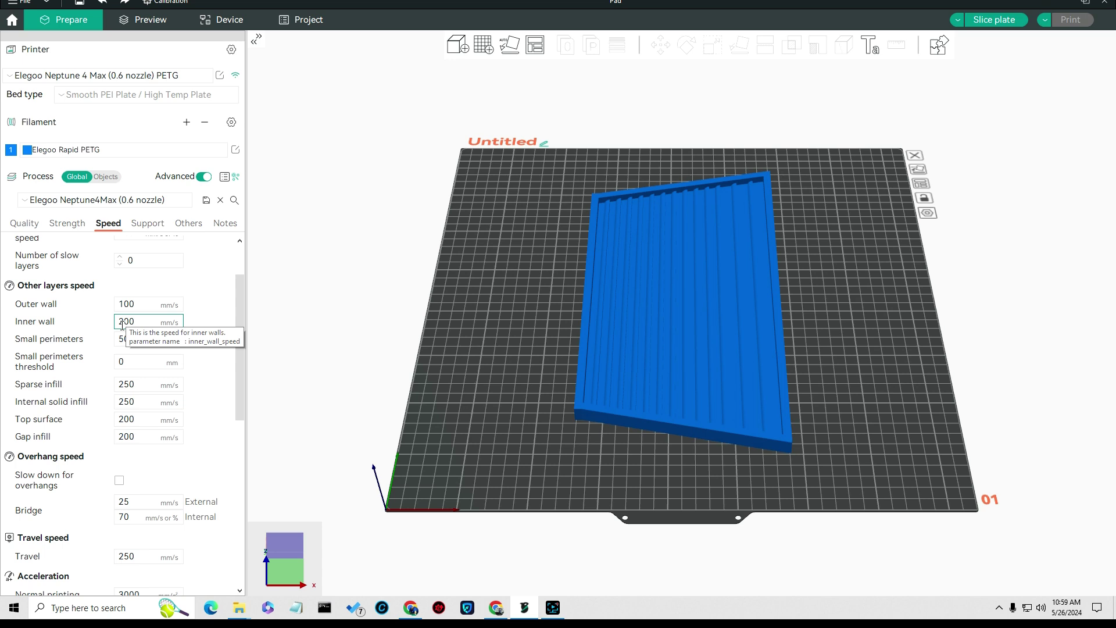
- Look over the wall speeds (outer 100, inner 200 mm/s) and acceleration settings
{"action": "left_click_drag", "start_coordinate": [122, 323], "coordinate": [190, 334]}
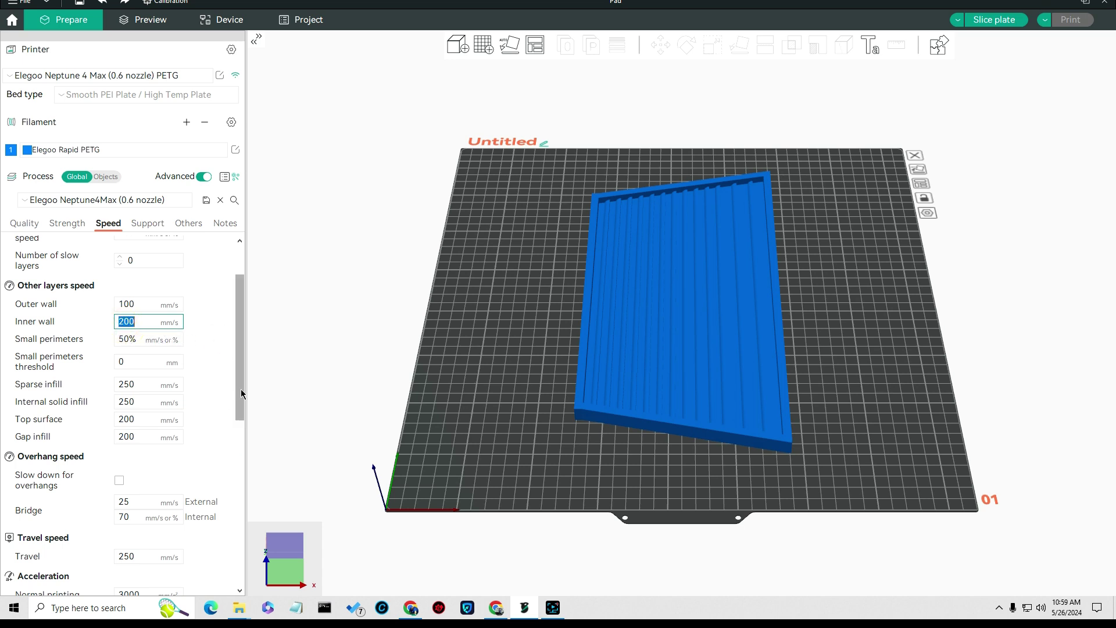
{"action": "left_click_drag", "start_coordinate": [241, 389], "coordinate": [241, 413]}
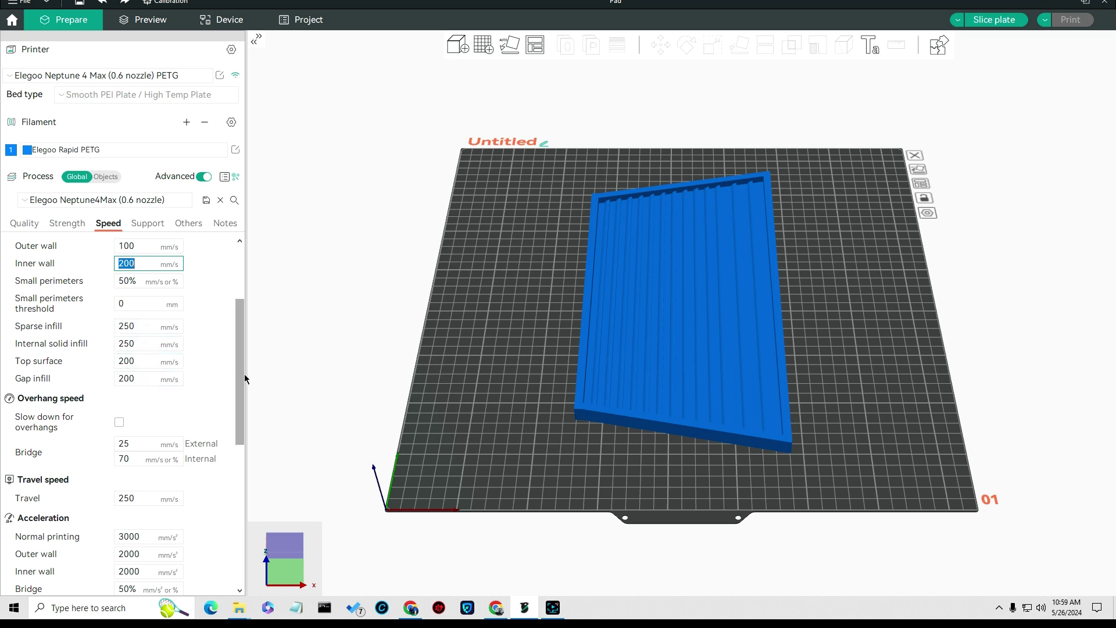
{"action": "left_click_drag", "start_coordinate": [240, 378], "coordinate": [237, 437]}
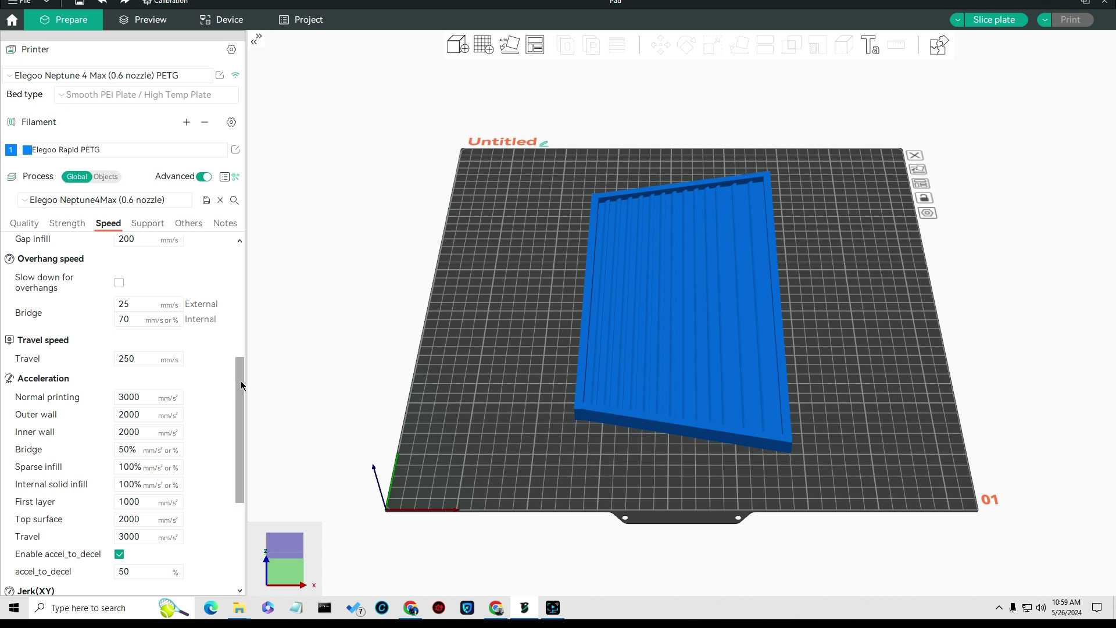
{"action": "left_click_drag", "start_coordinate": [241, 382], "coordinate": [241, 419]}
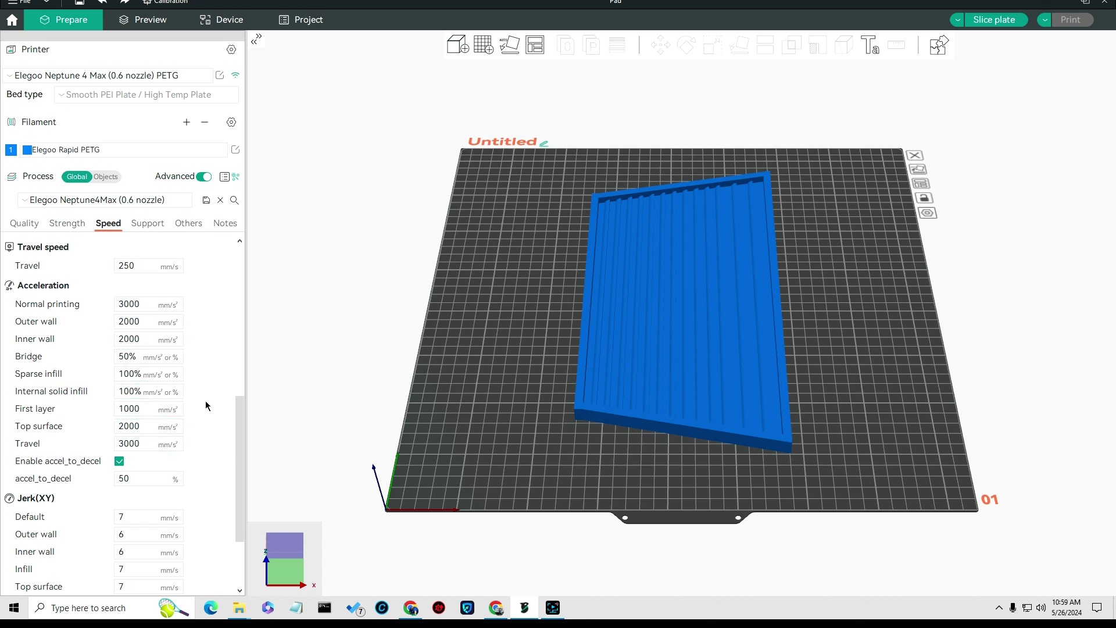
{"action": "left_click_drag", "start_coordinate": [237, 407], "coordinate": [243, 436]}
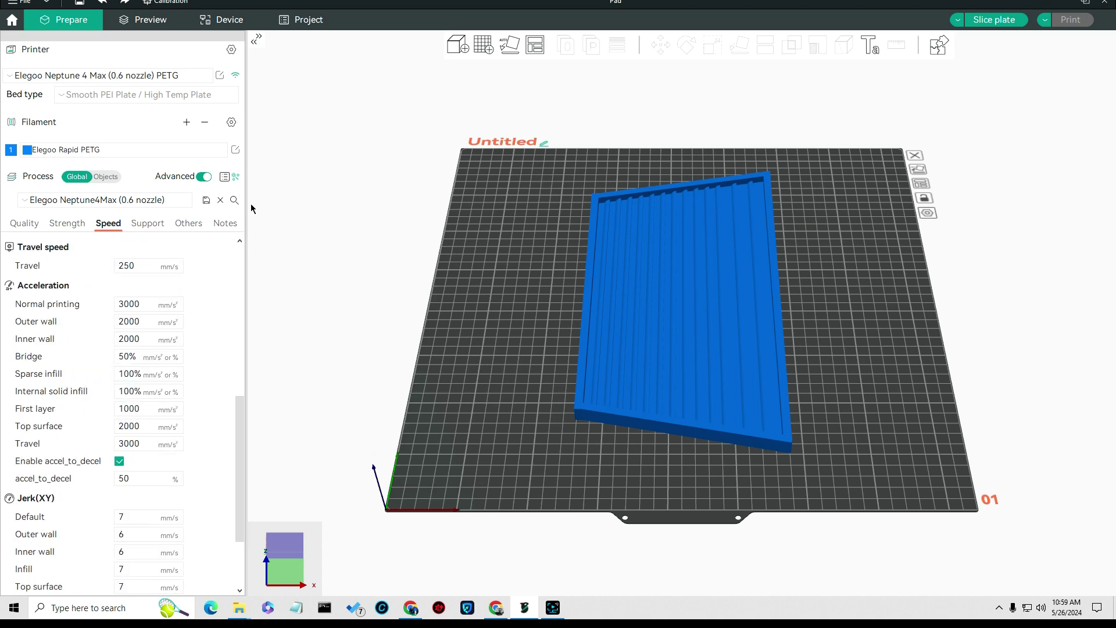
- Toggle Enable support on and back off, leaving supports disabled with 0 raft layers
{"action": "left_click", "coordinate": [157, 225]}
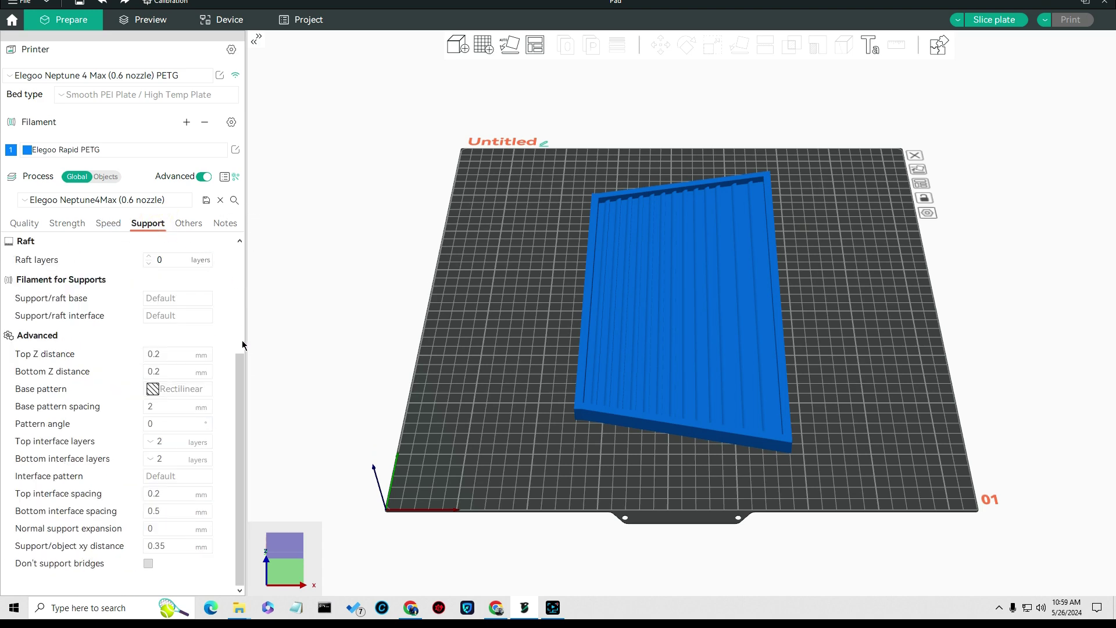
{"action": "scroll", "coordinate": [242, 368], "scroll_direction": "up", "scroll_amount": 5}
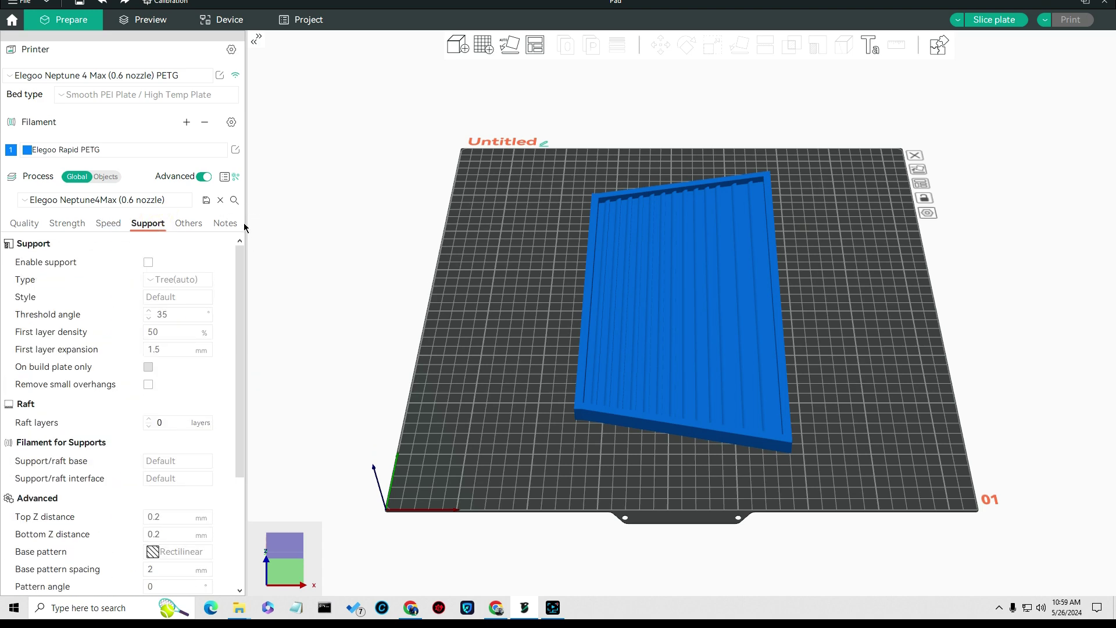
{"action": "left_click", "coordinate": [148, 262]}
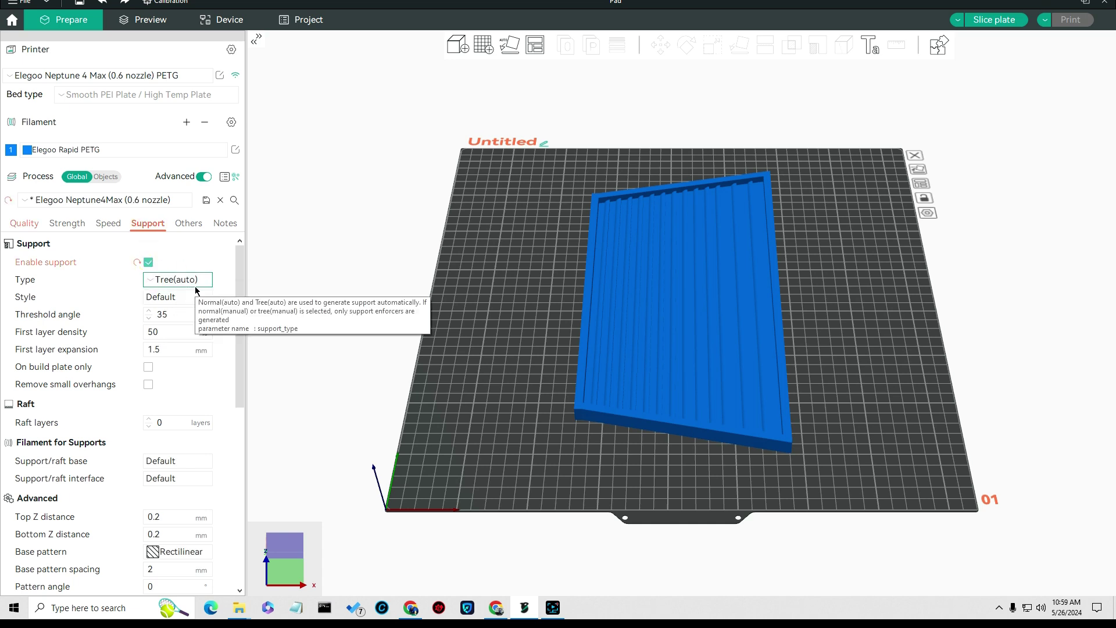
{"action": "left_click", "coordinate": [149, 263]}
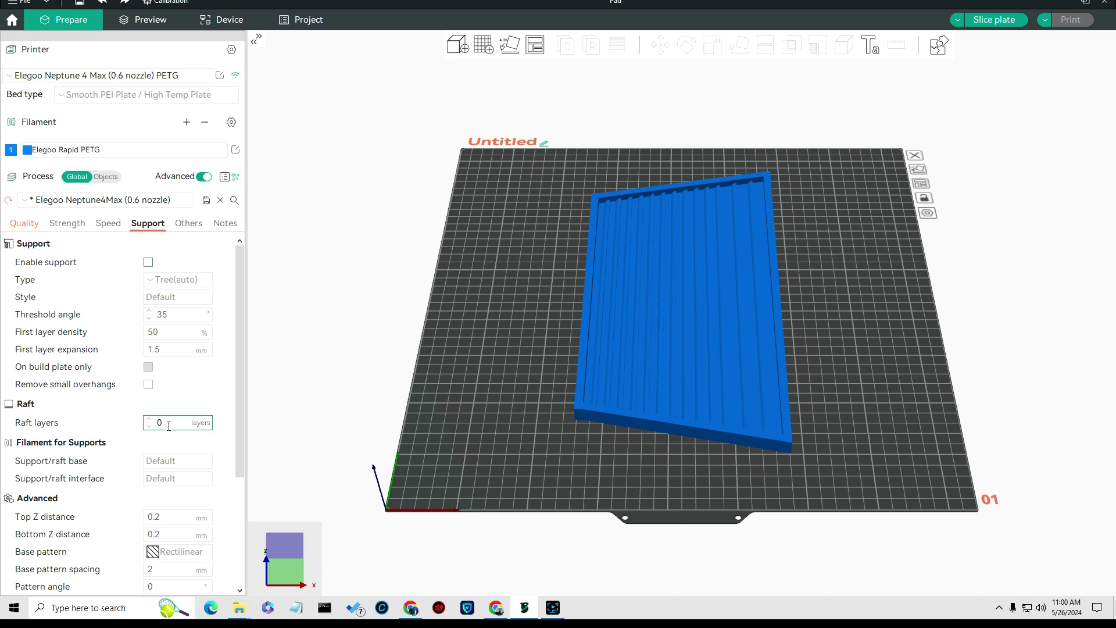
{"action": "scroll", "coordinate": [169, 459], "scroll_direction": "down", "scroll_amount": 5}
{"action": "scroll", "coordinate": [105, 444], "scroll_direction": "down", "scroll_amount": 2}
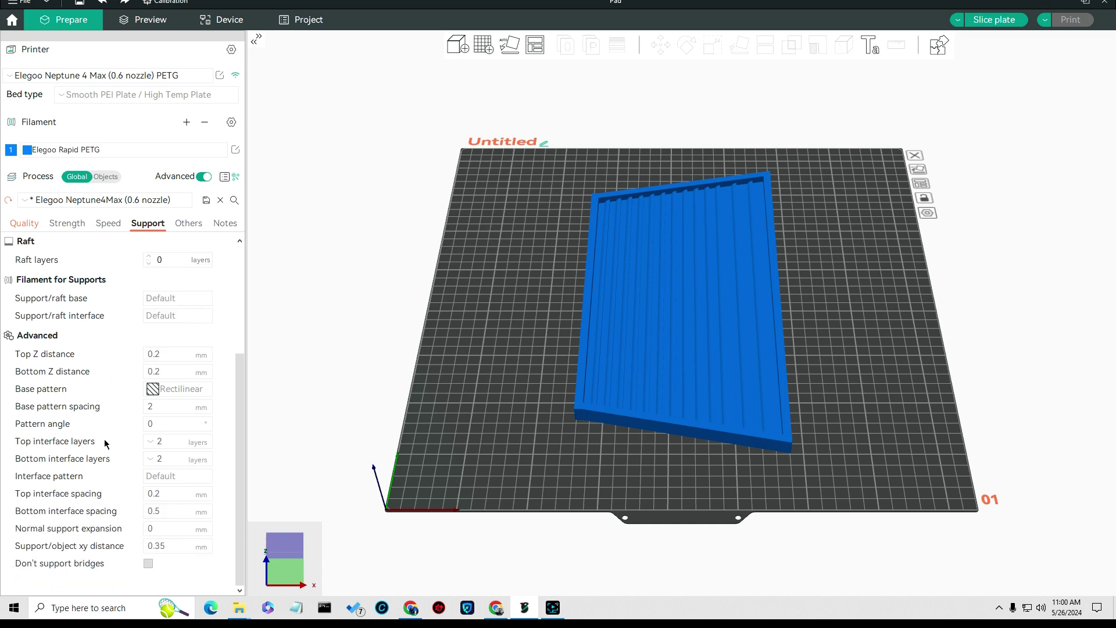
{"action": "scroll", "coordinate": [105, 444], "scroll_direction": "up", "scroll_amount": 7}
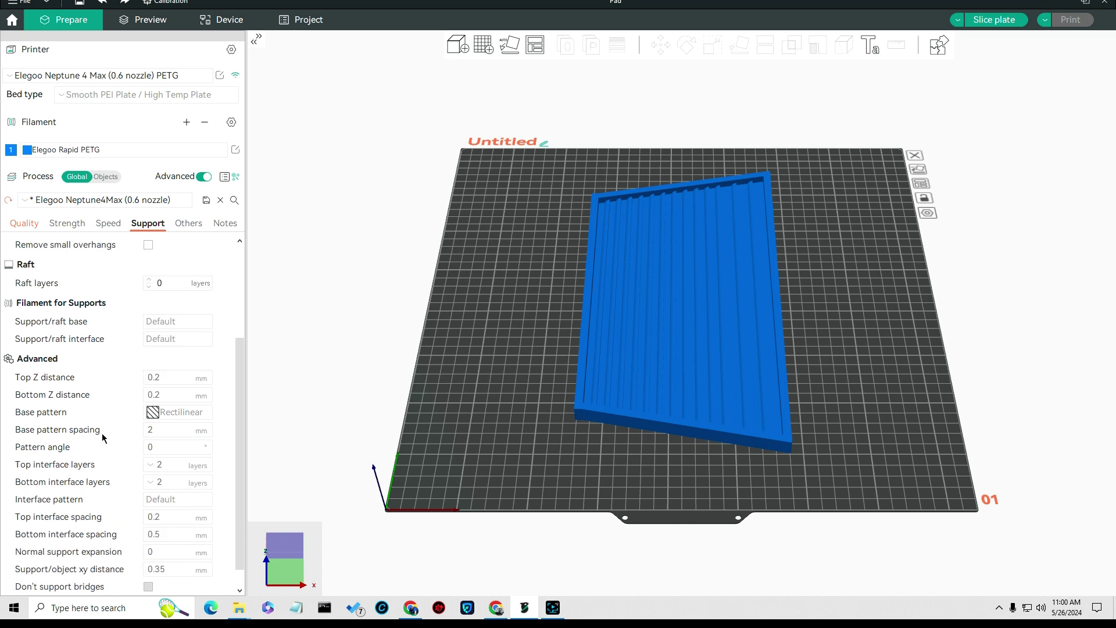
- Review the Others tab bed adhesion: 0 skirt loops, 50 mm/s skirt speed, No-brim
{"action": "left_click", "coordinate": [192, 226]}
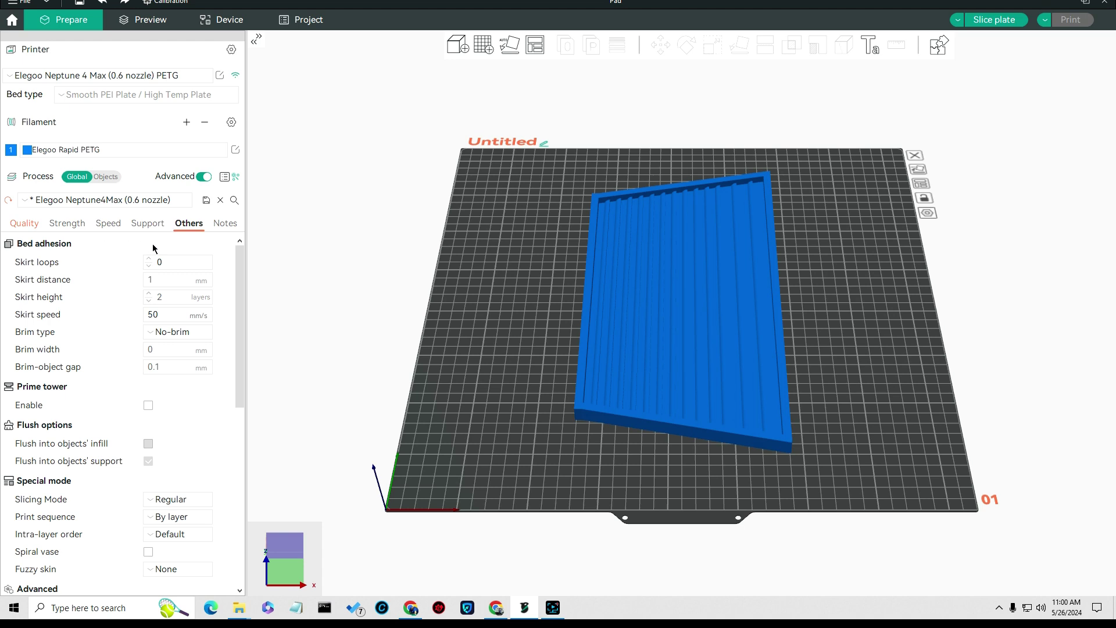
{"action": "left_click", "coordinate": [172, 262]}
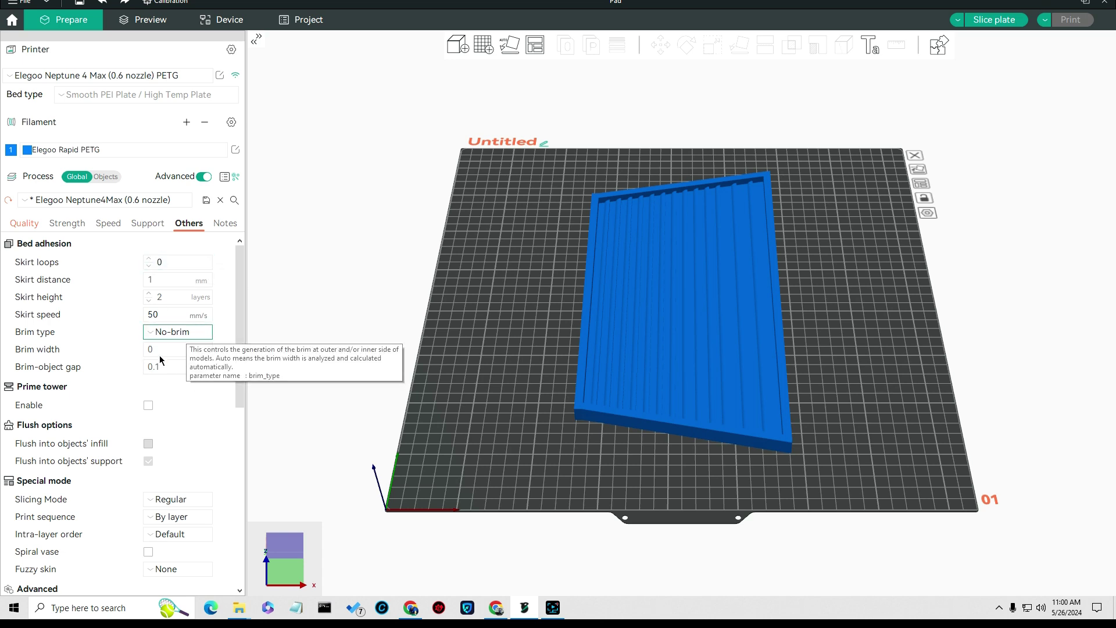
{"action": "scroll", "coordinate": [183, 445], "scroll_direction": "down", "scroll_amount": 1}
{"action": "scroll", "coordinate": [183, 441], "scroll_direction": "down", "scroll_amount": 5}
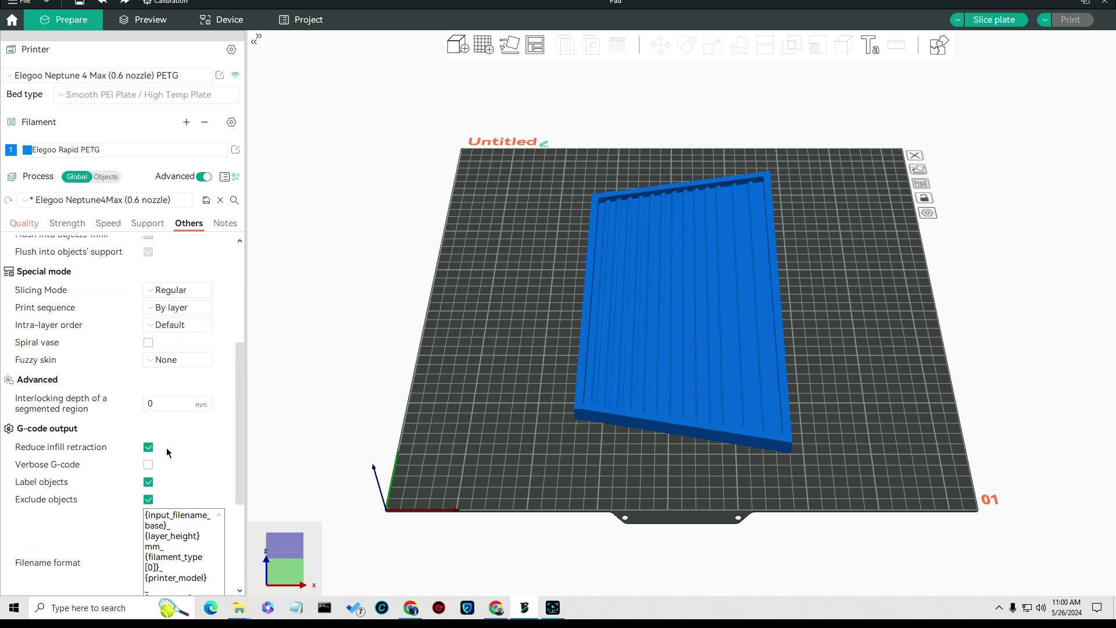
{"action": "scroll", "coordinate": [147, 487], "scroll_direction": "down", "scroll_amount": 1}
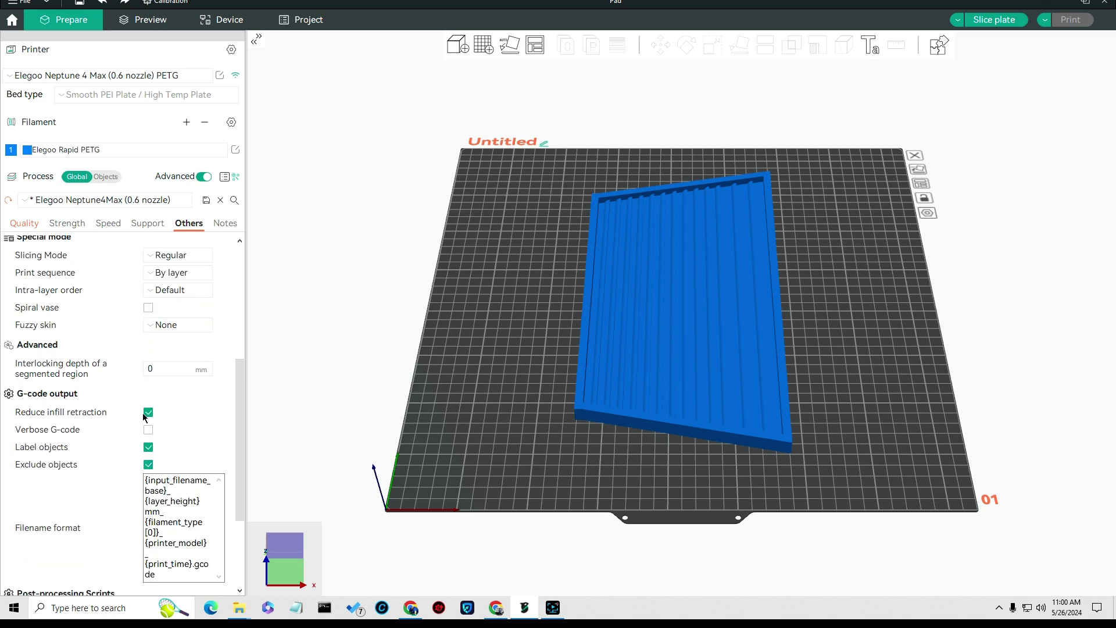
{"action": "scroll", "coordinate": [104, 541], "scroll_direction": "up", "scroll_amount": 7}
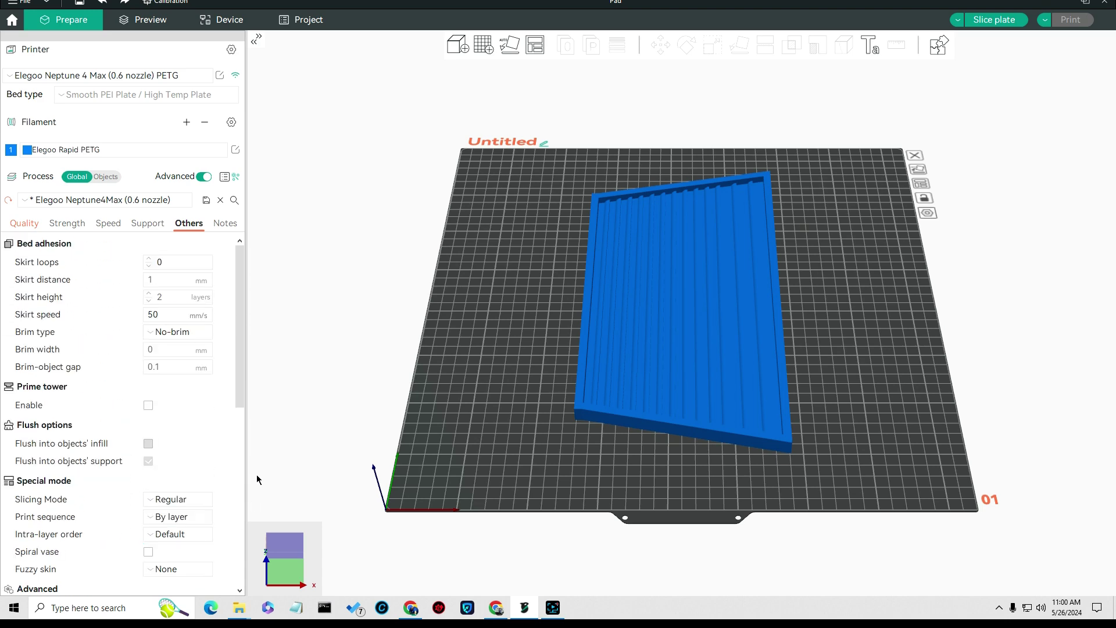